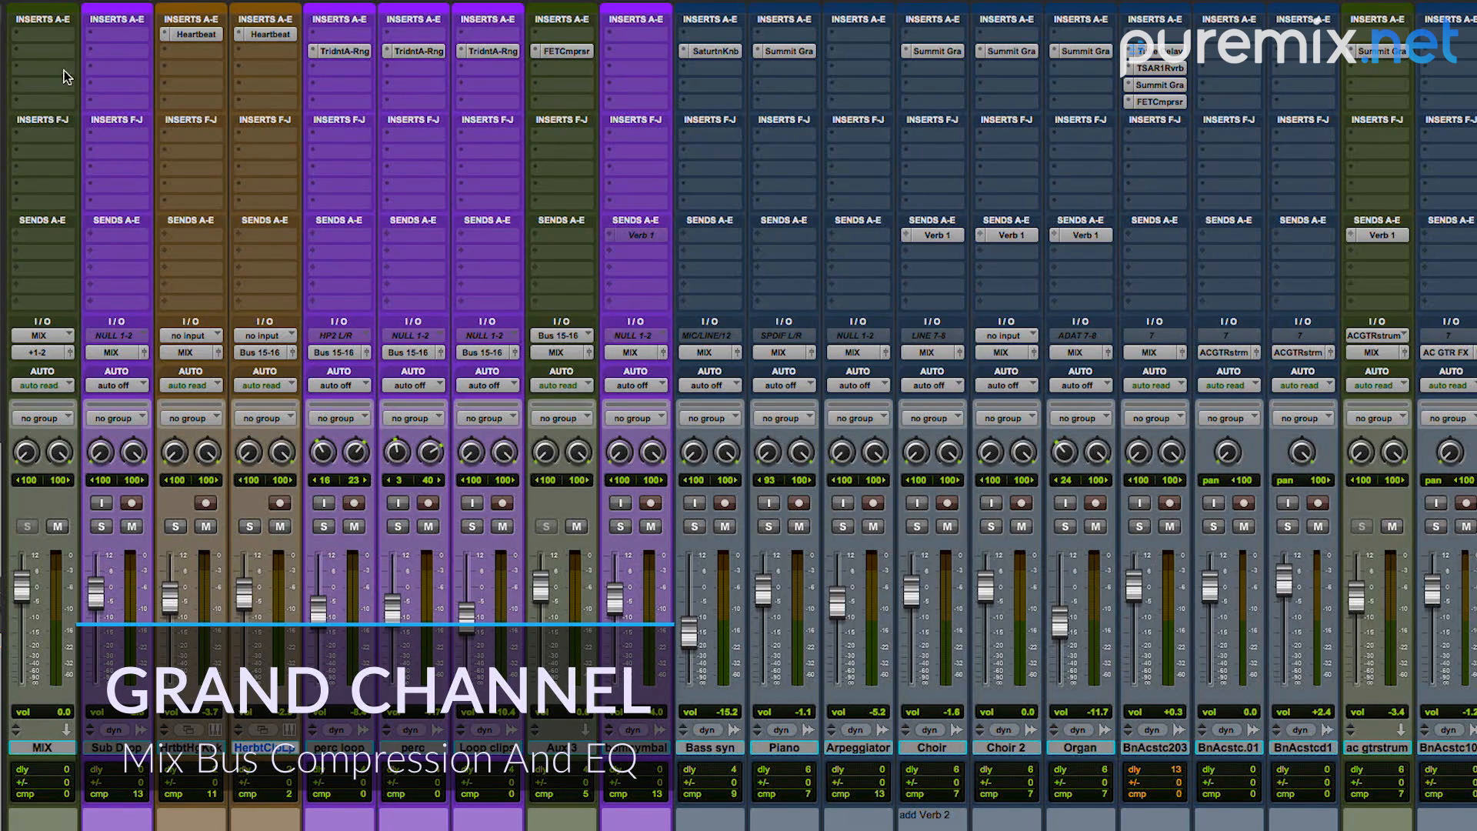
Step: Insert a stereo Summit Audio Grand Channel on the MIX track and set its saturation fully to Clean
left_click(25, 61)
mouse_move(86, 82)
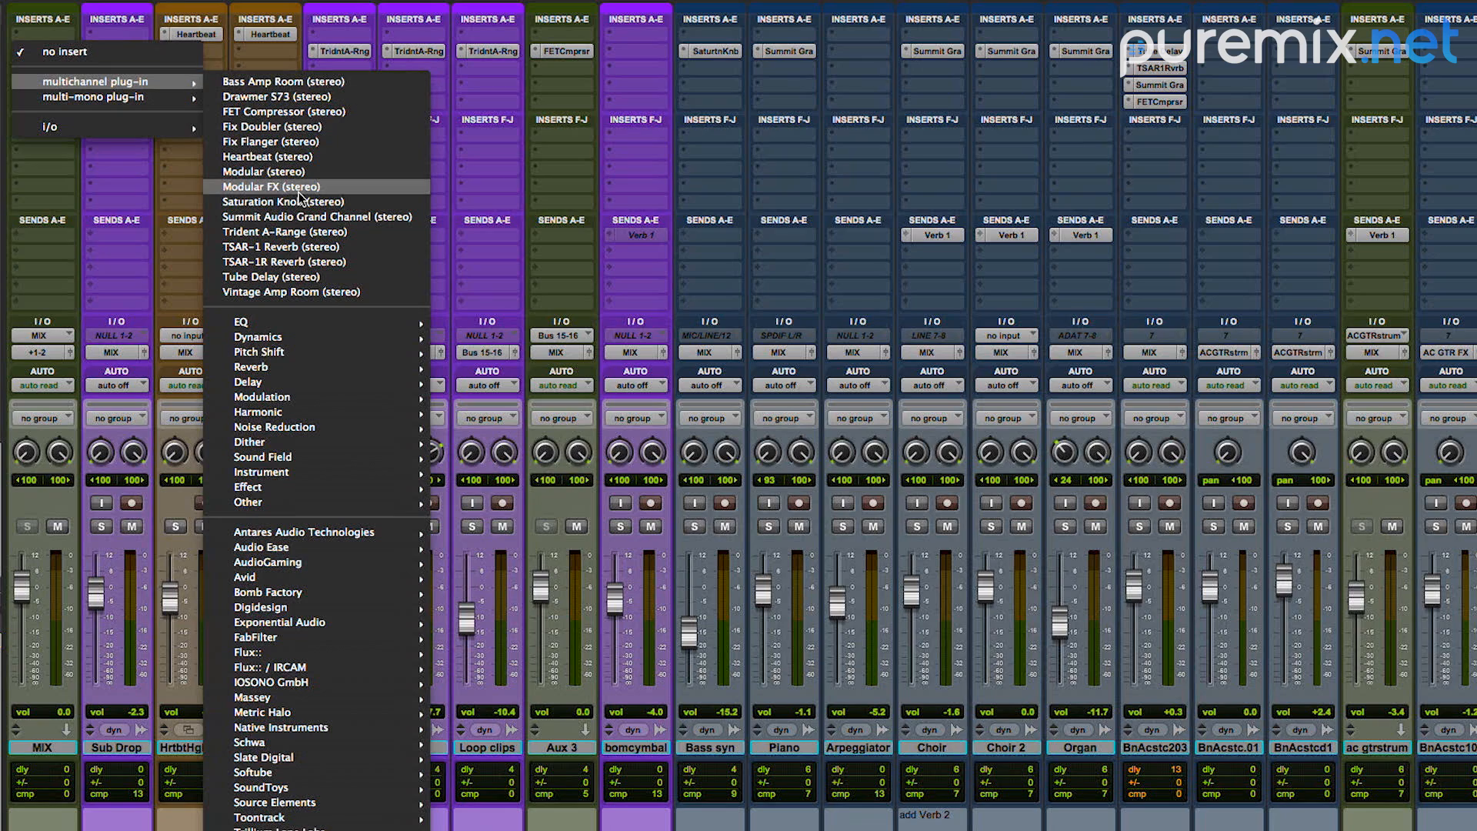
left_click(307, 216)
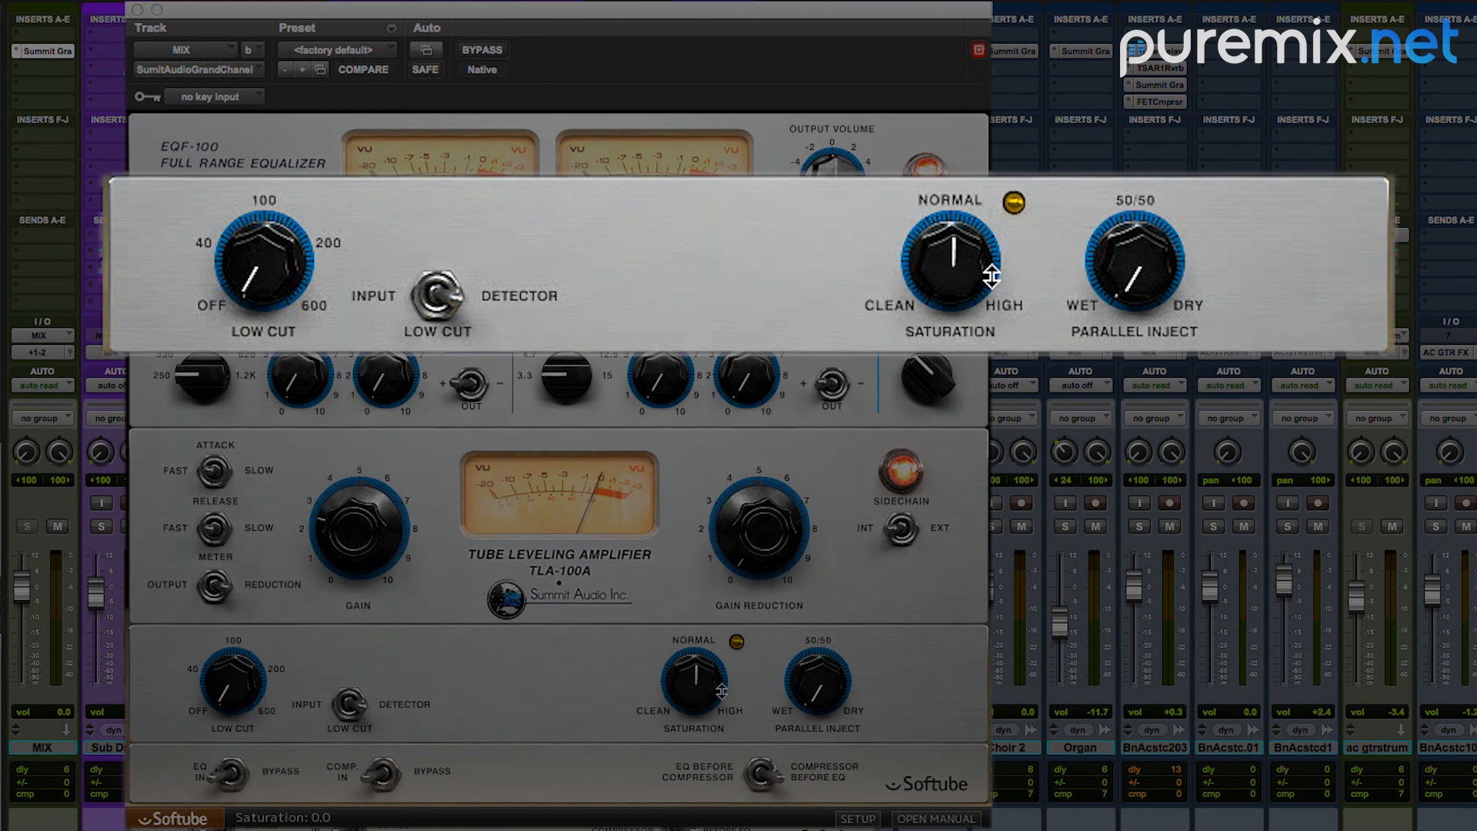
left_click_drag(717, 688, 719, 739)
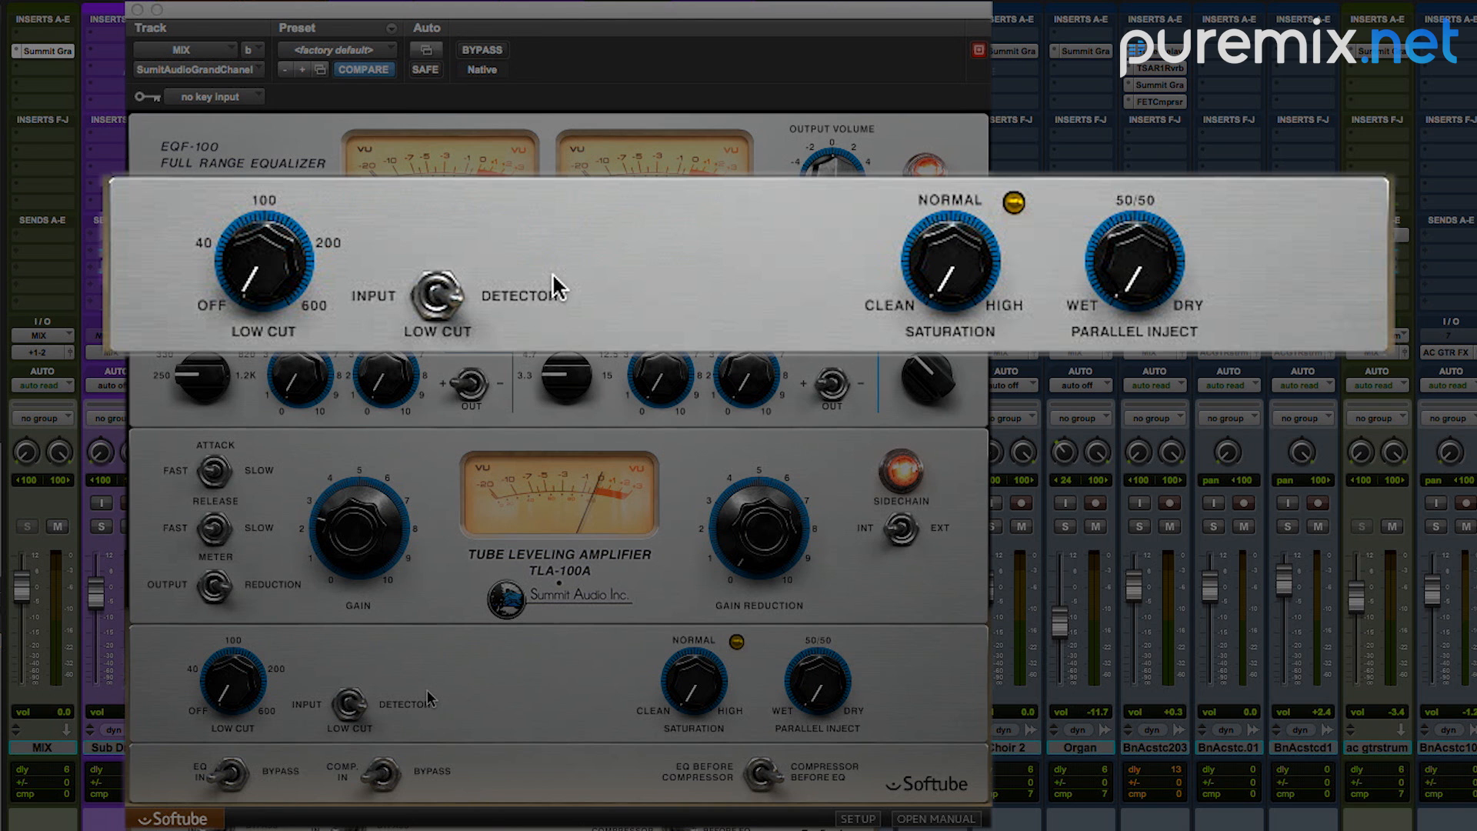
Step: Raise the low cut frequency in the Grand Channel's lower section to just below 100
left_click_drag(238, 275, 246, 255)
left_click_drag(223, 685, 247, 639)
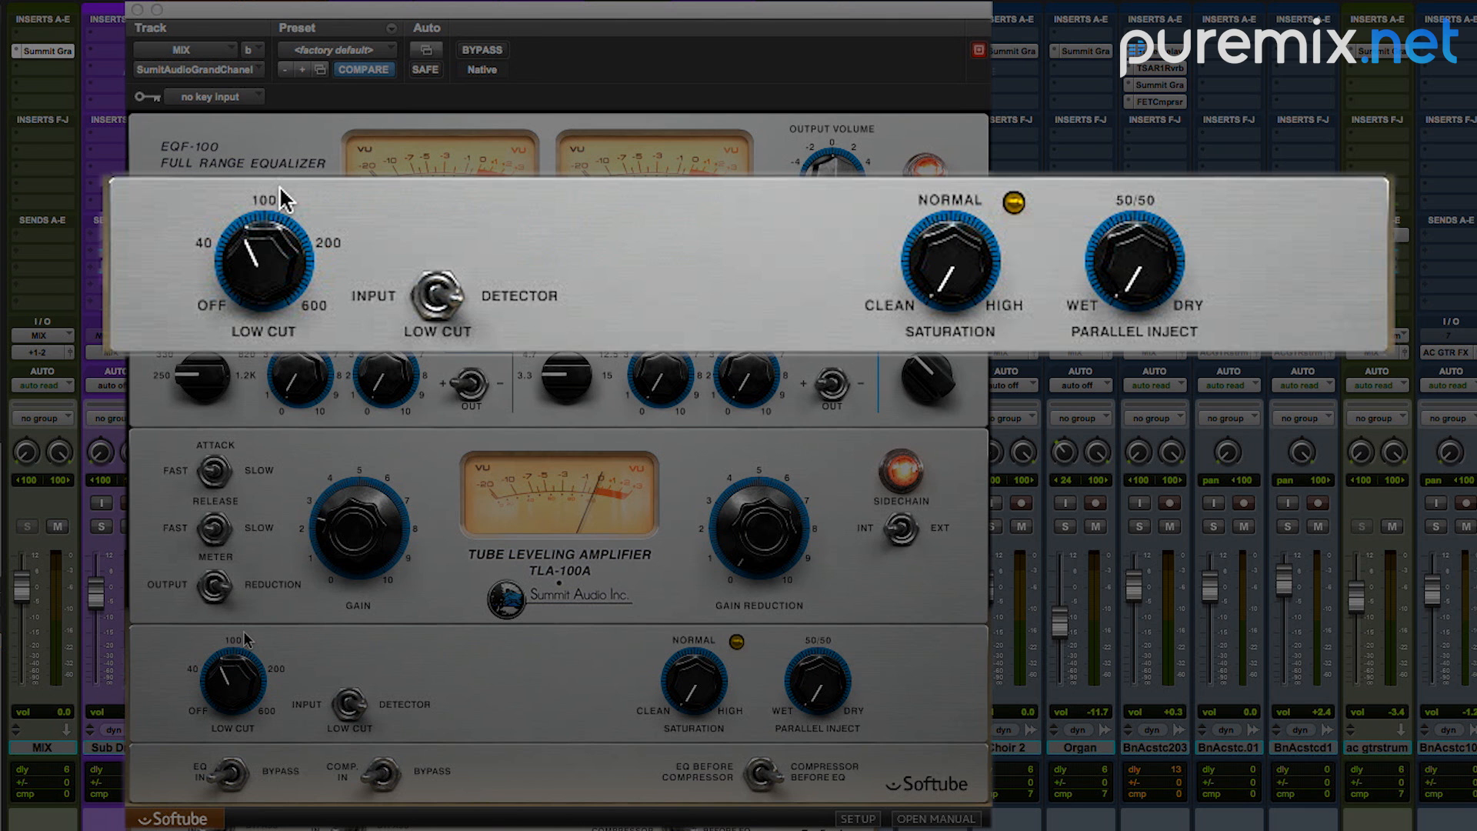
left_click_drag(244, 638, 248, 633)
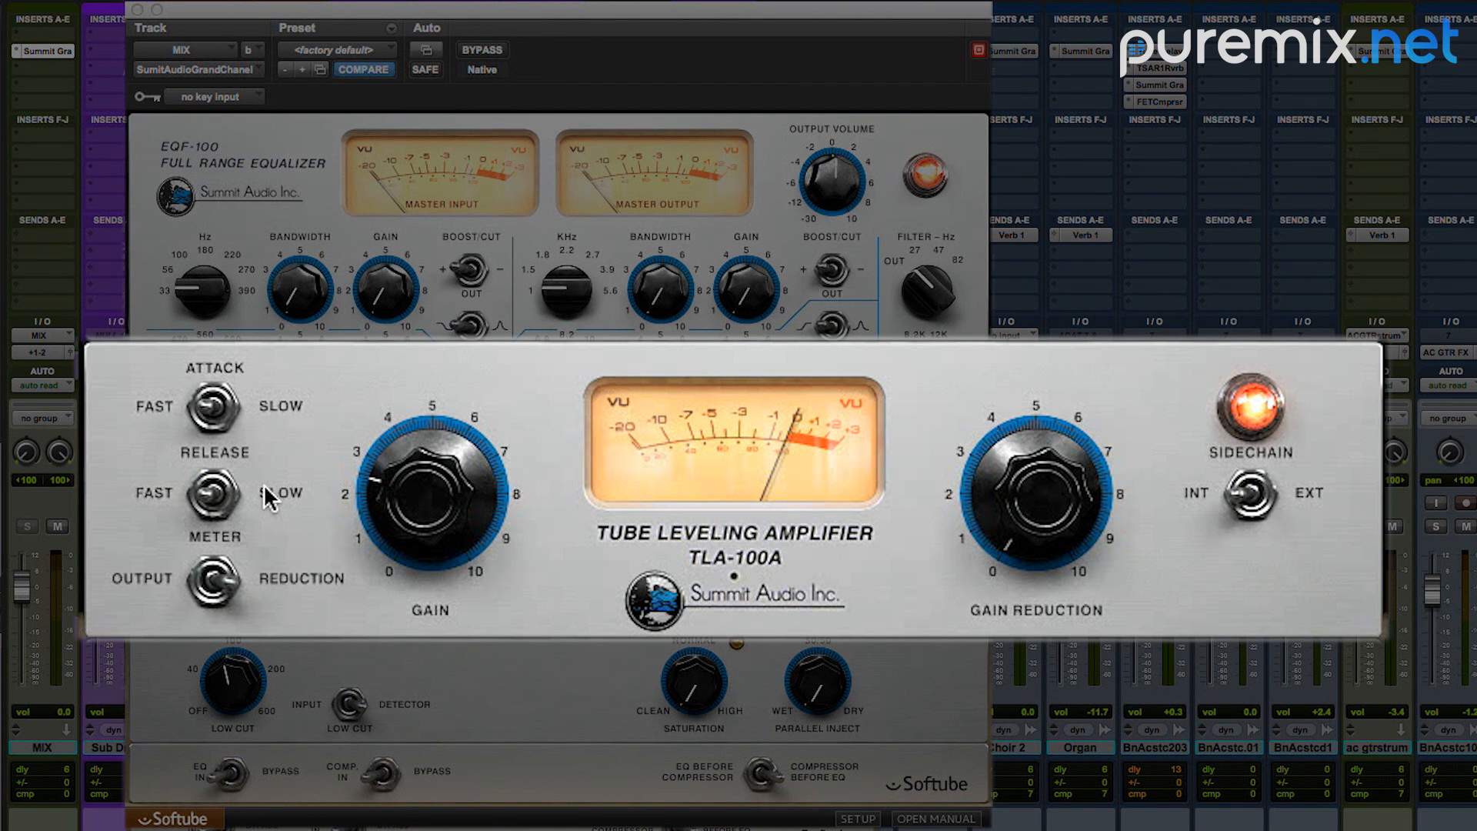
Step: Set the TLA-100A compressor's attack to slow and its release to fast
left_click(232, 410)
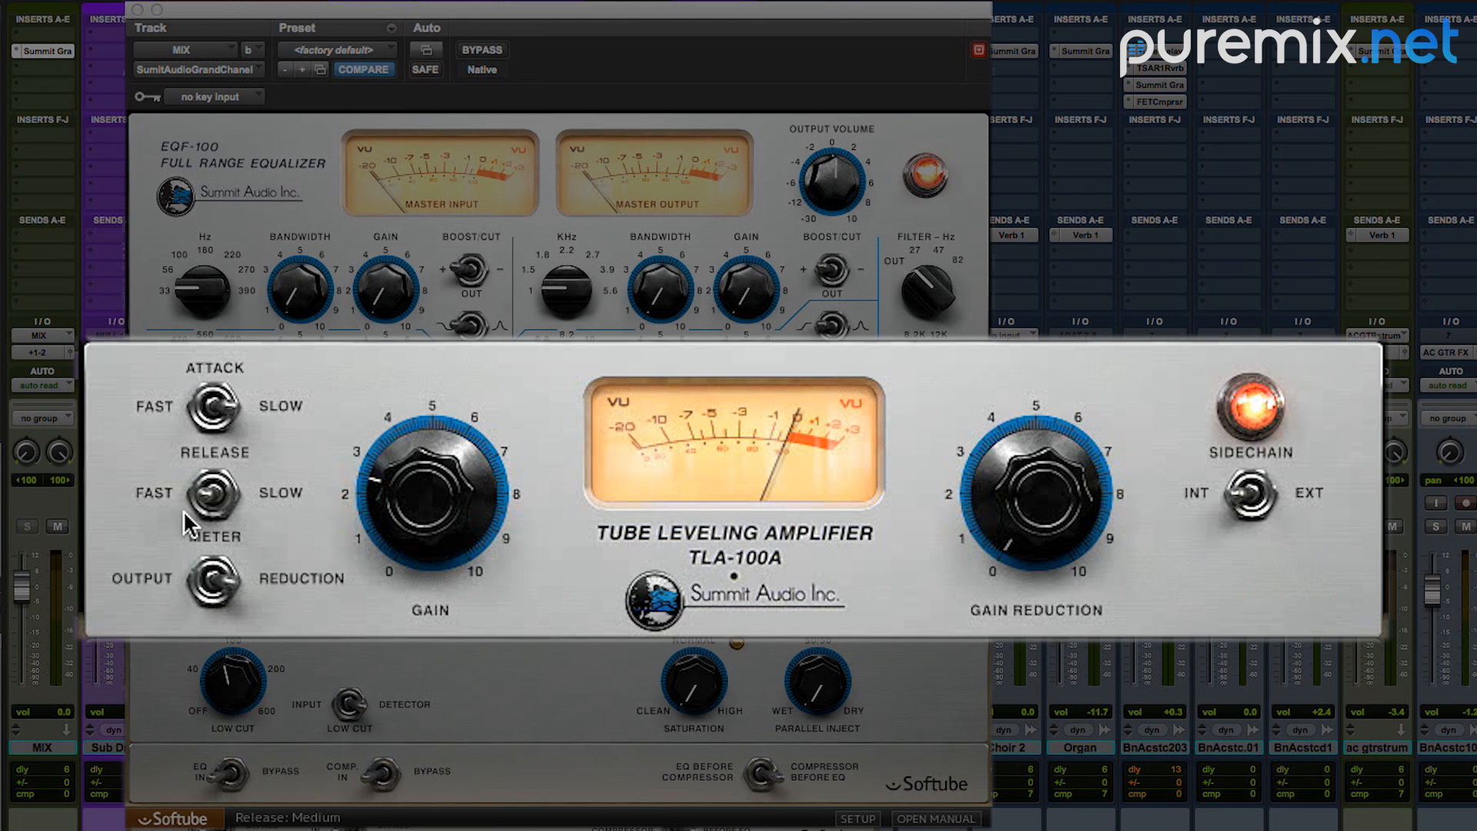
left_click(197, 493)
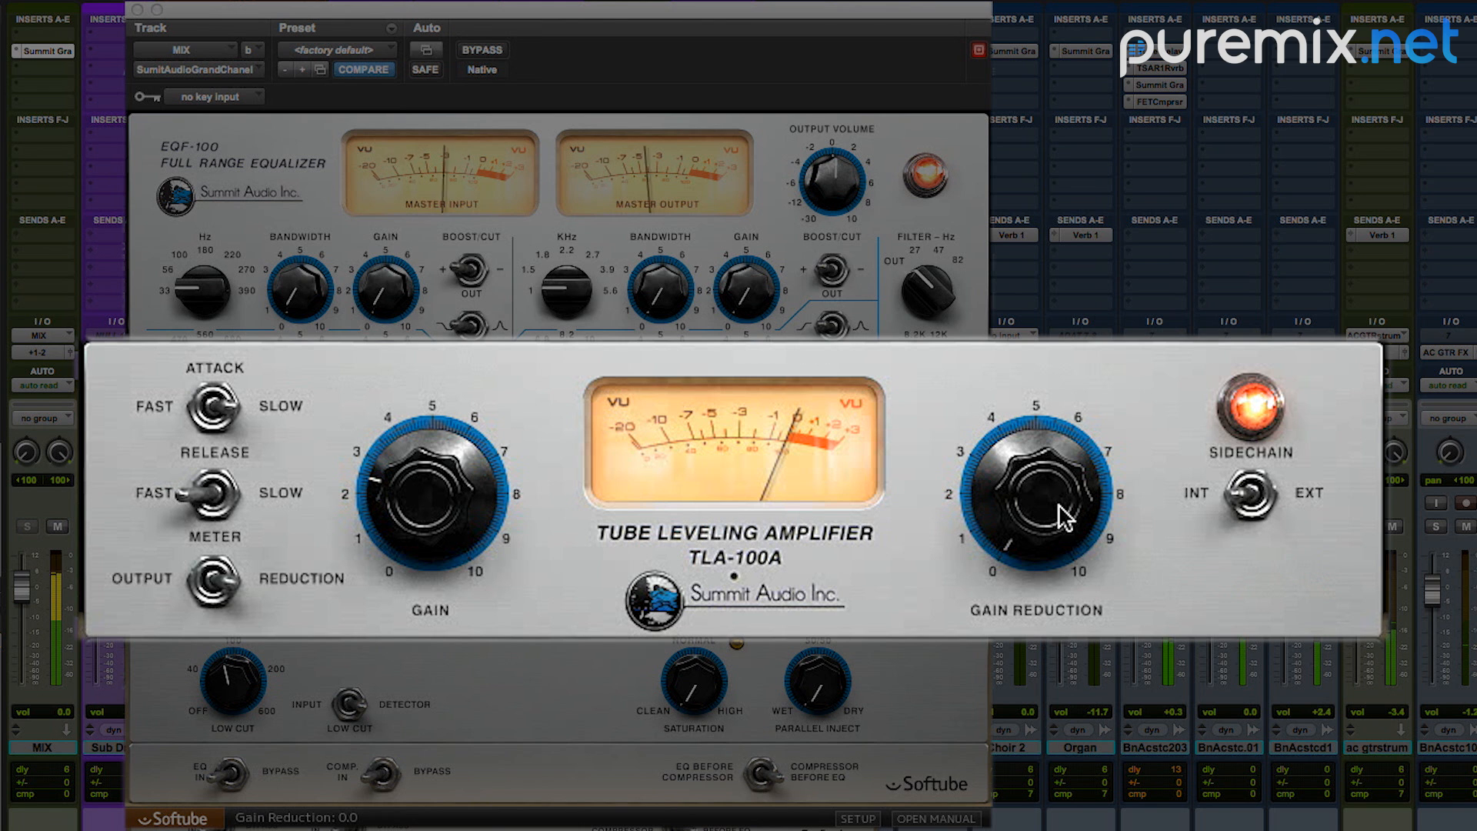
Step: Adjust the TLA-100A's gain reduction while the mix plays, ending at about 3.4
left_click_drag(1062, 511, 1081, 443)
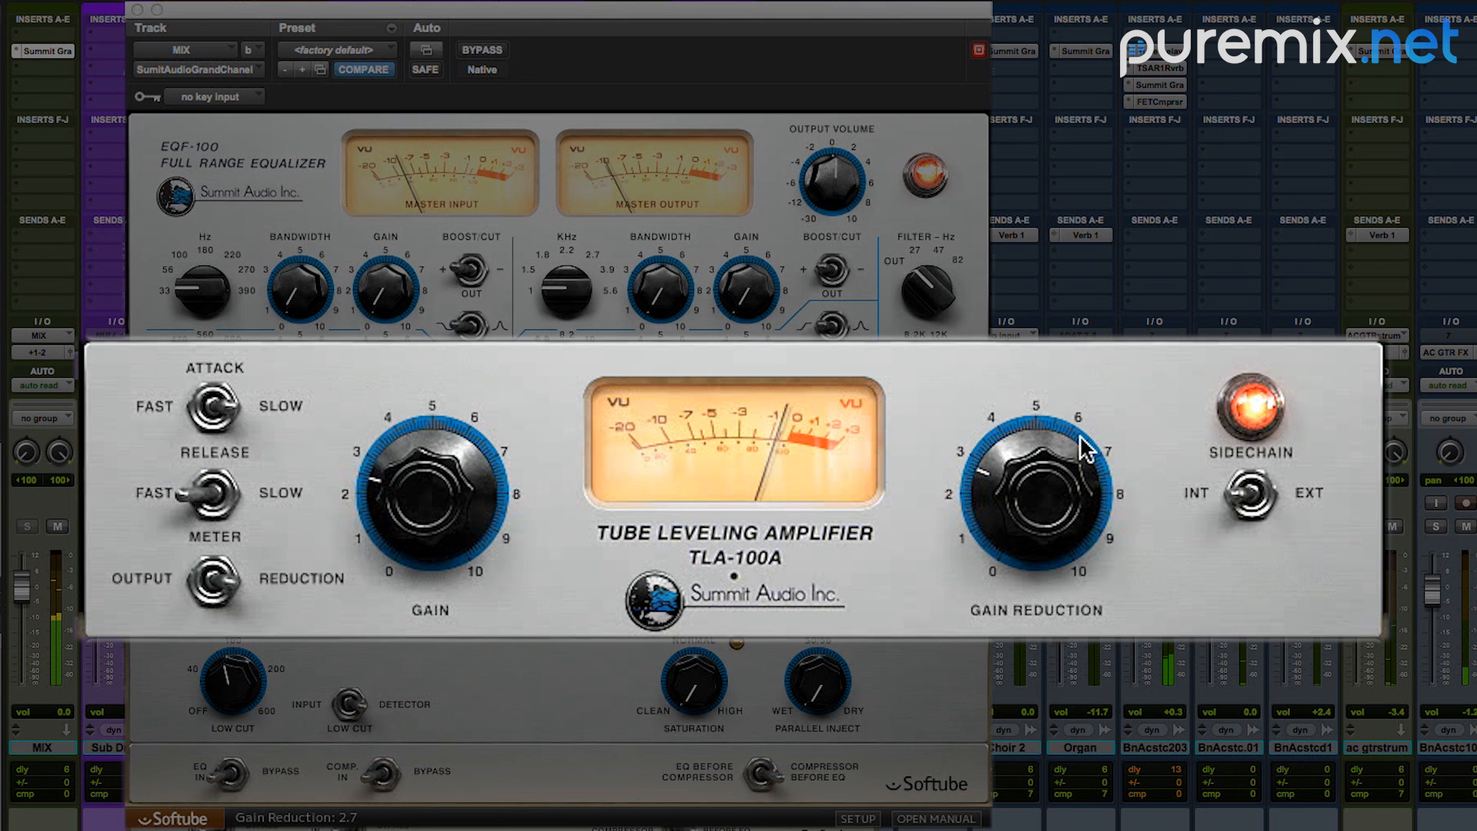
mouse_move(1081, 440)
left_mouse_down()
mouse_move(1104, 382)
mouse_move(1084, 422)
left_mouse_up()
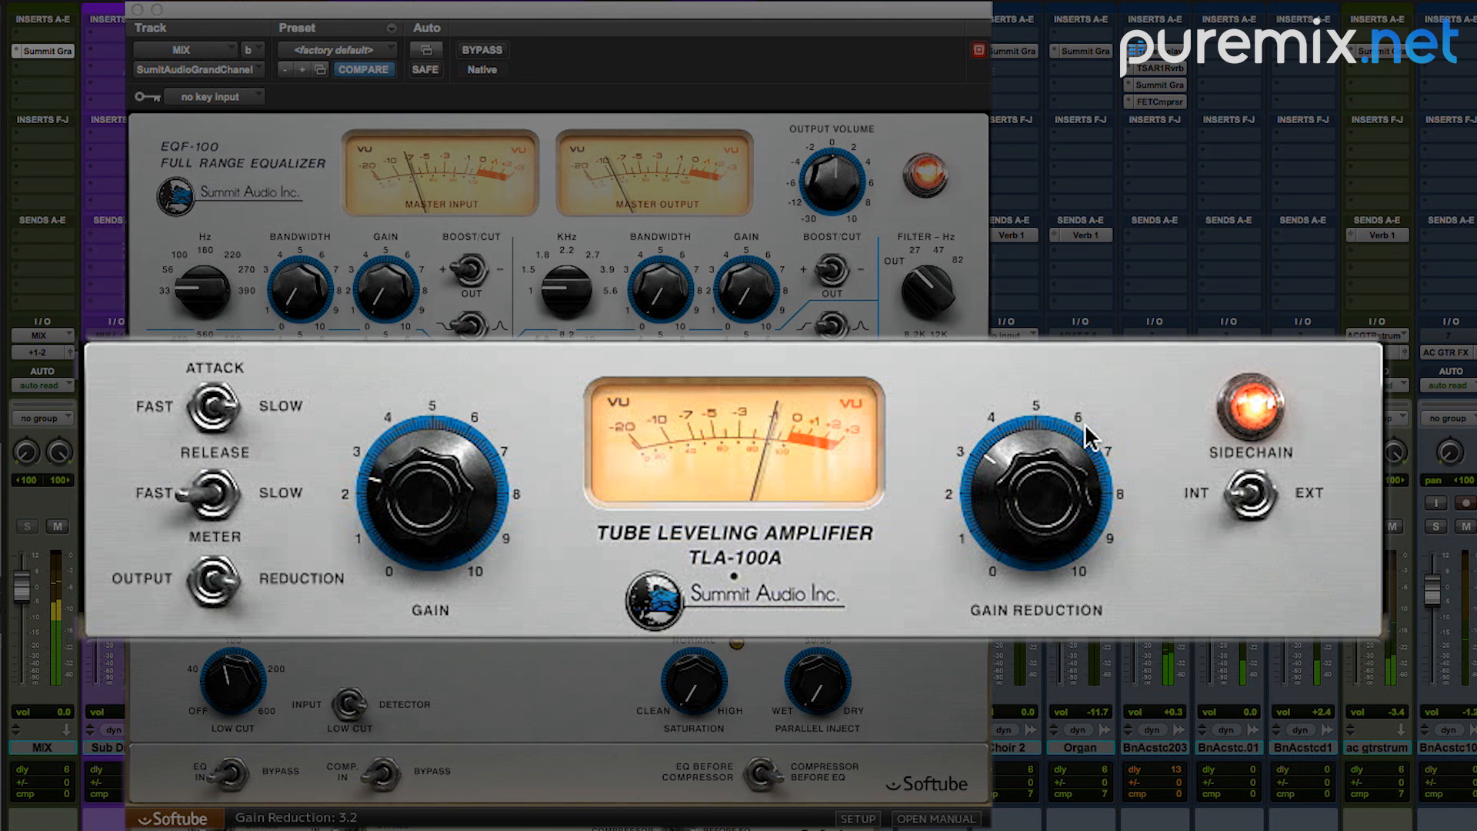
left_click(1085, 425)
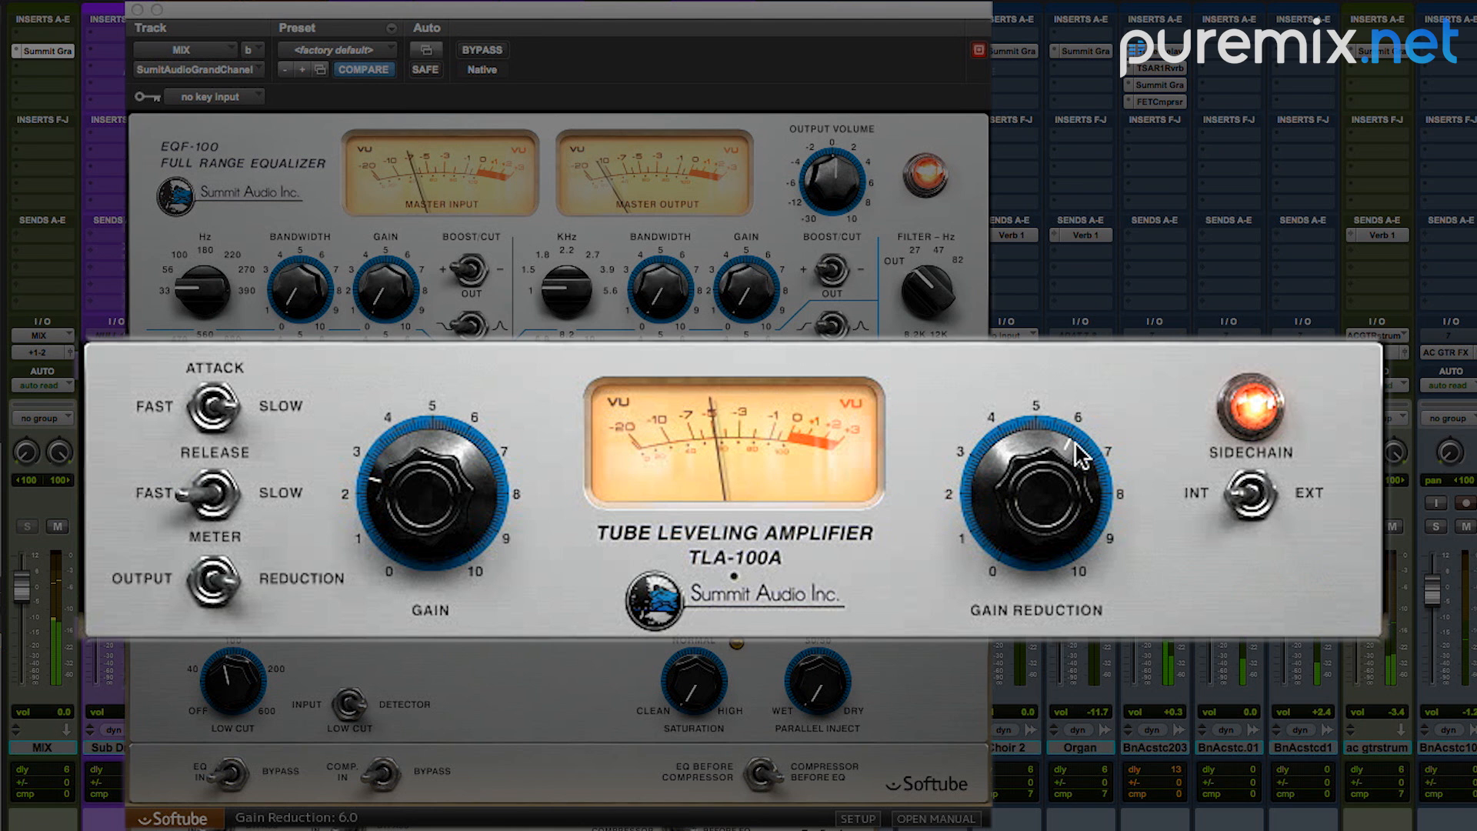
left_click_drag(1061, 465, 1036, 531)
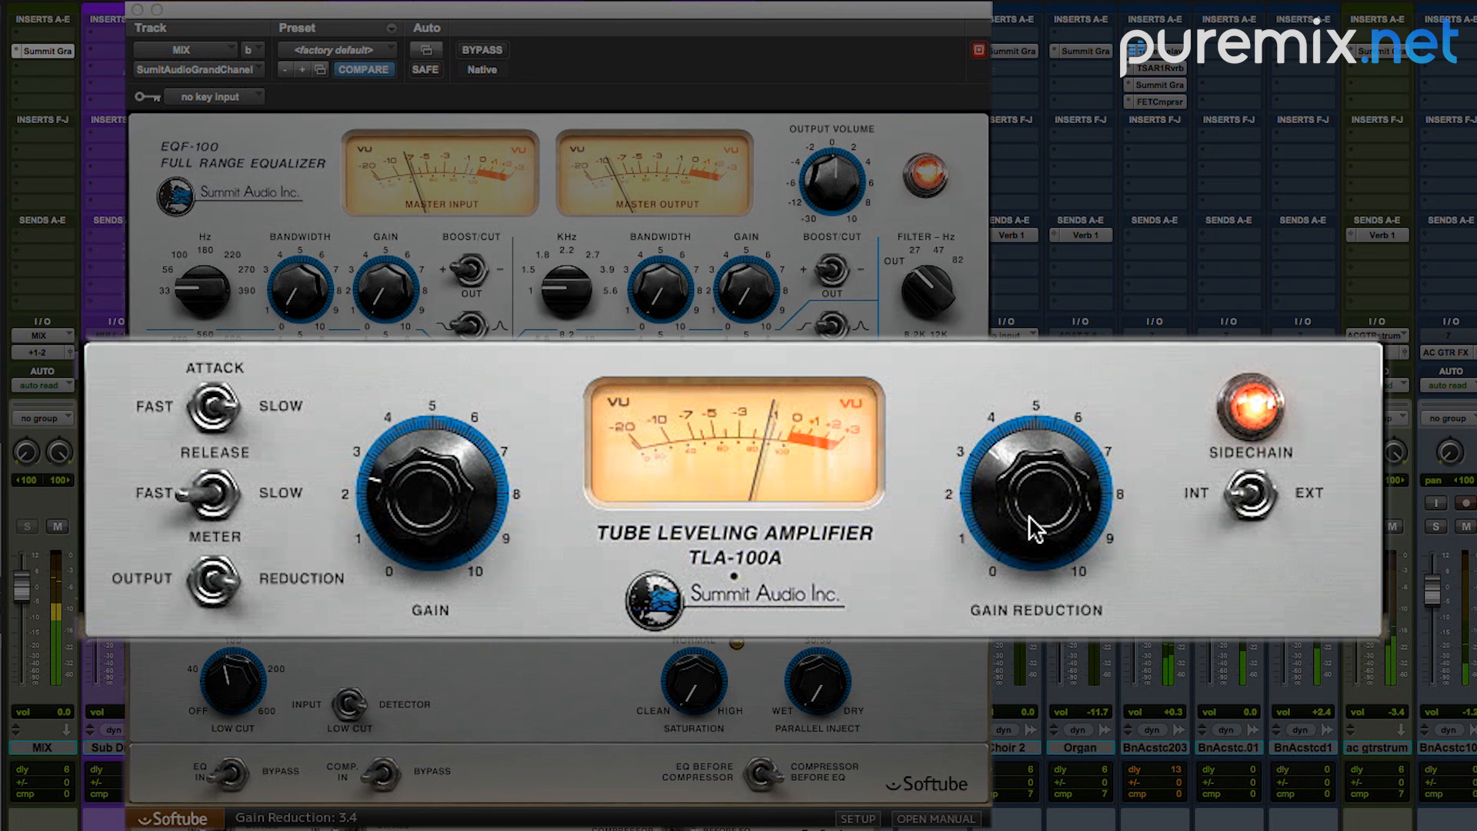
left_click_drag(1029, 516, 1029, 520)
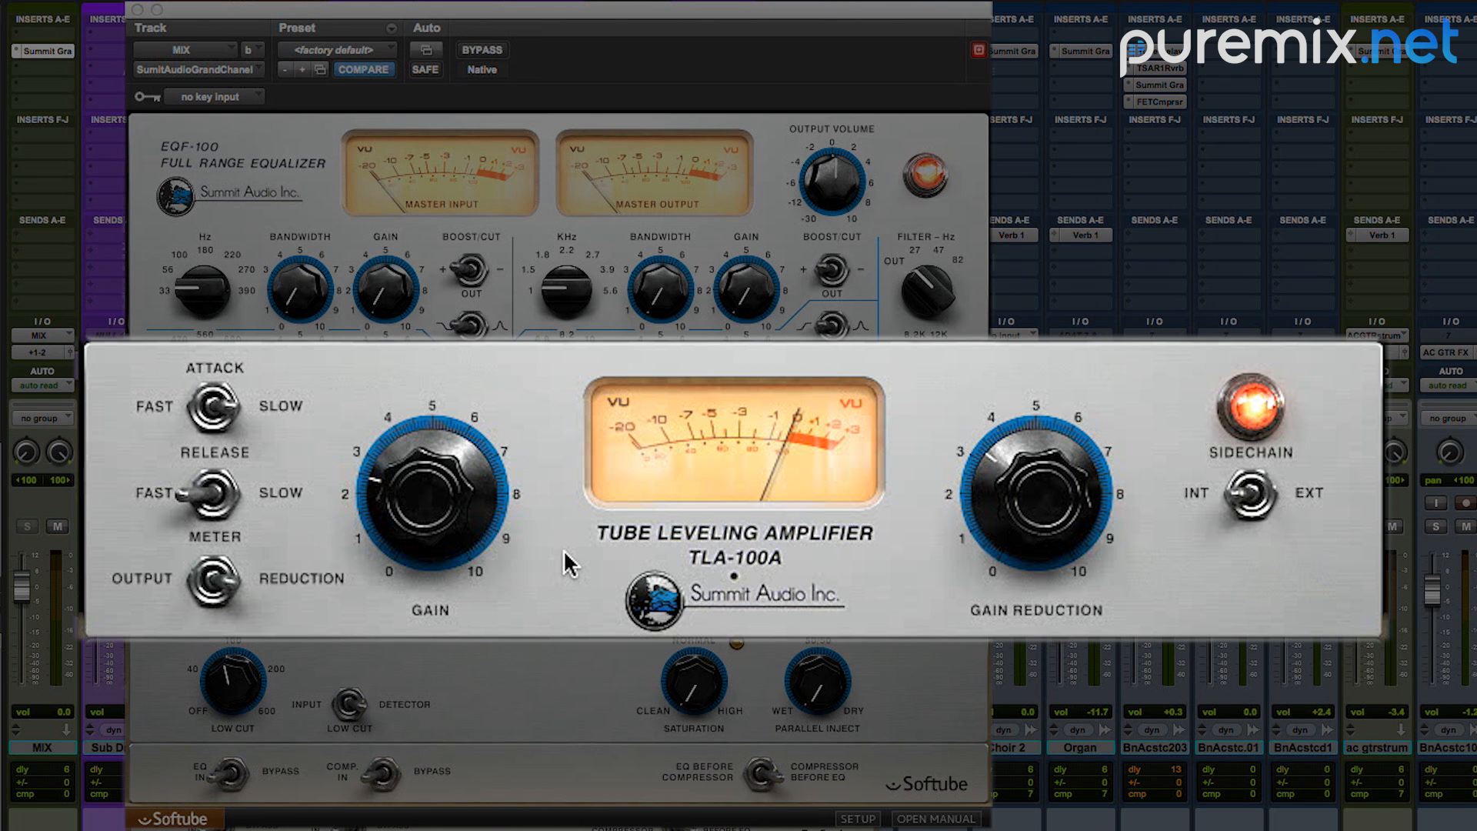
Step: Play the mix and raise the TLA-100A's makeup gain slightly, to between 2 and 3
key("space")
left_click_drag(450, 492, 455, 486)
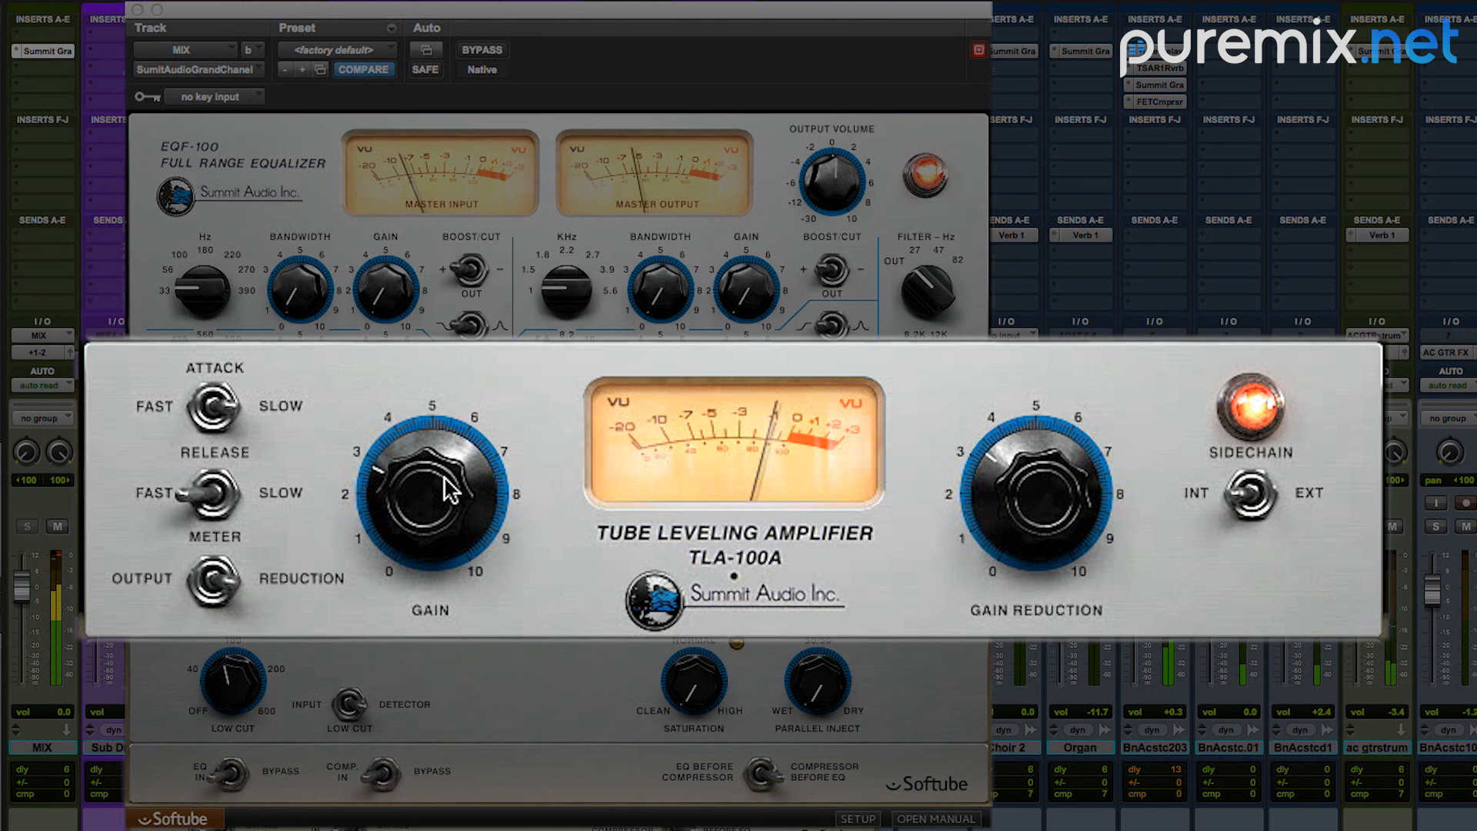
left_click_drag(445, 478, 440, 482)
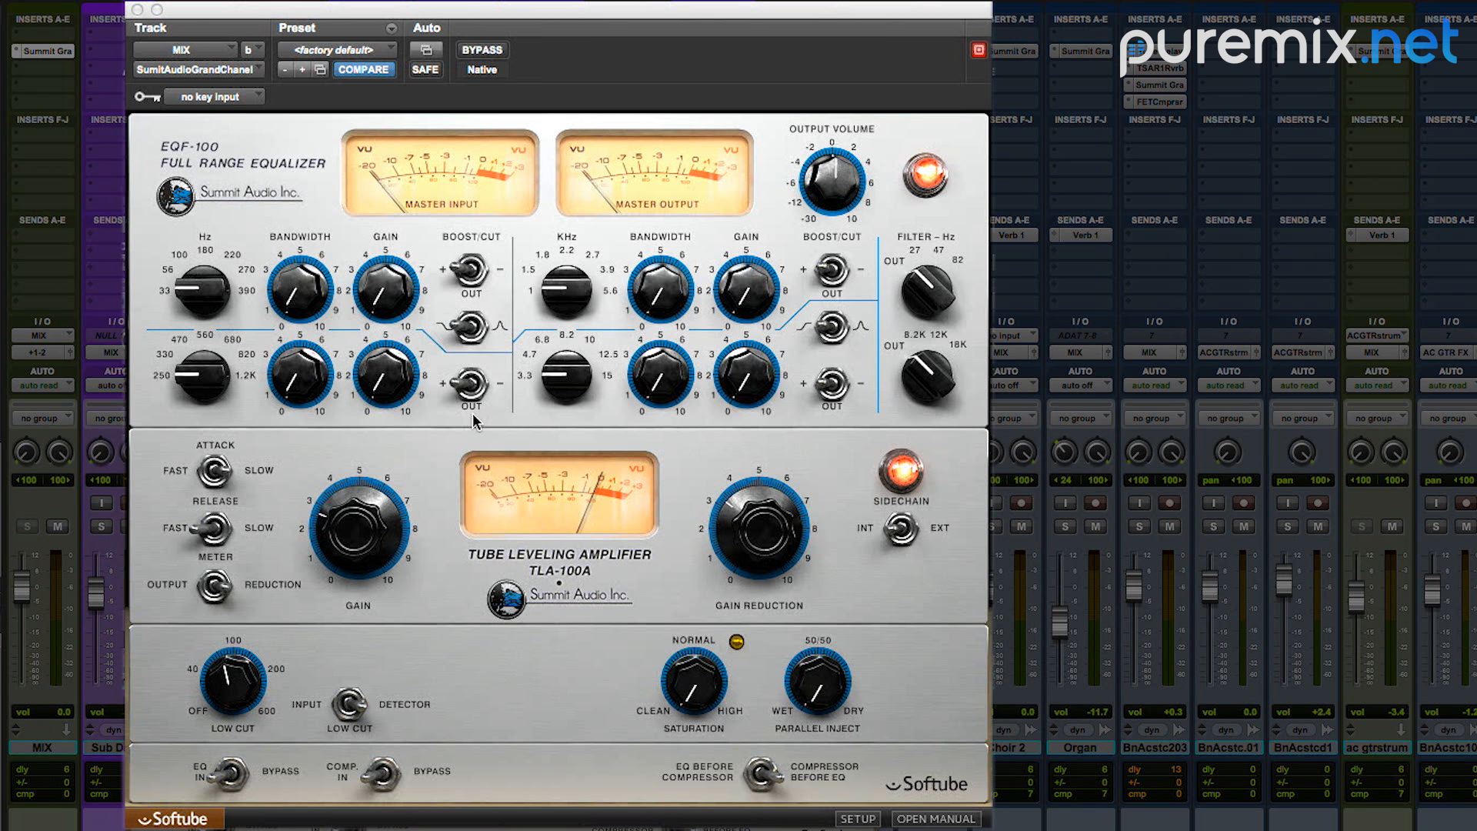
Step: Compare the mix with the whole Grand Channel plug-in bypassed and re-enabled
left_click(481, 51)
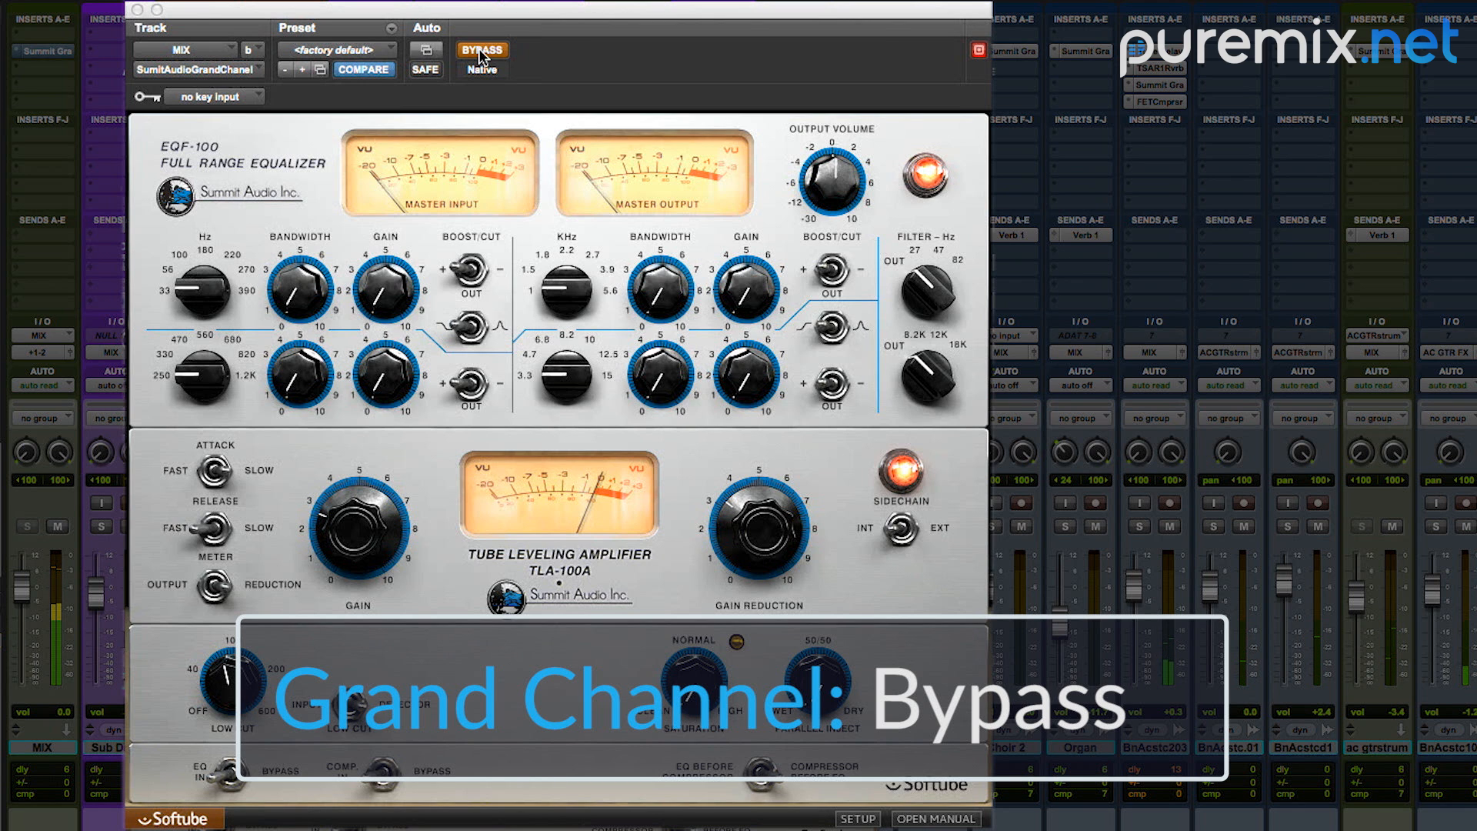
left_click(482, 51)
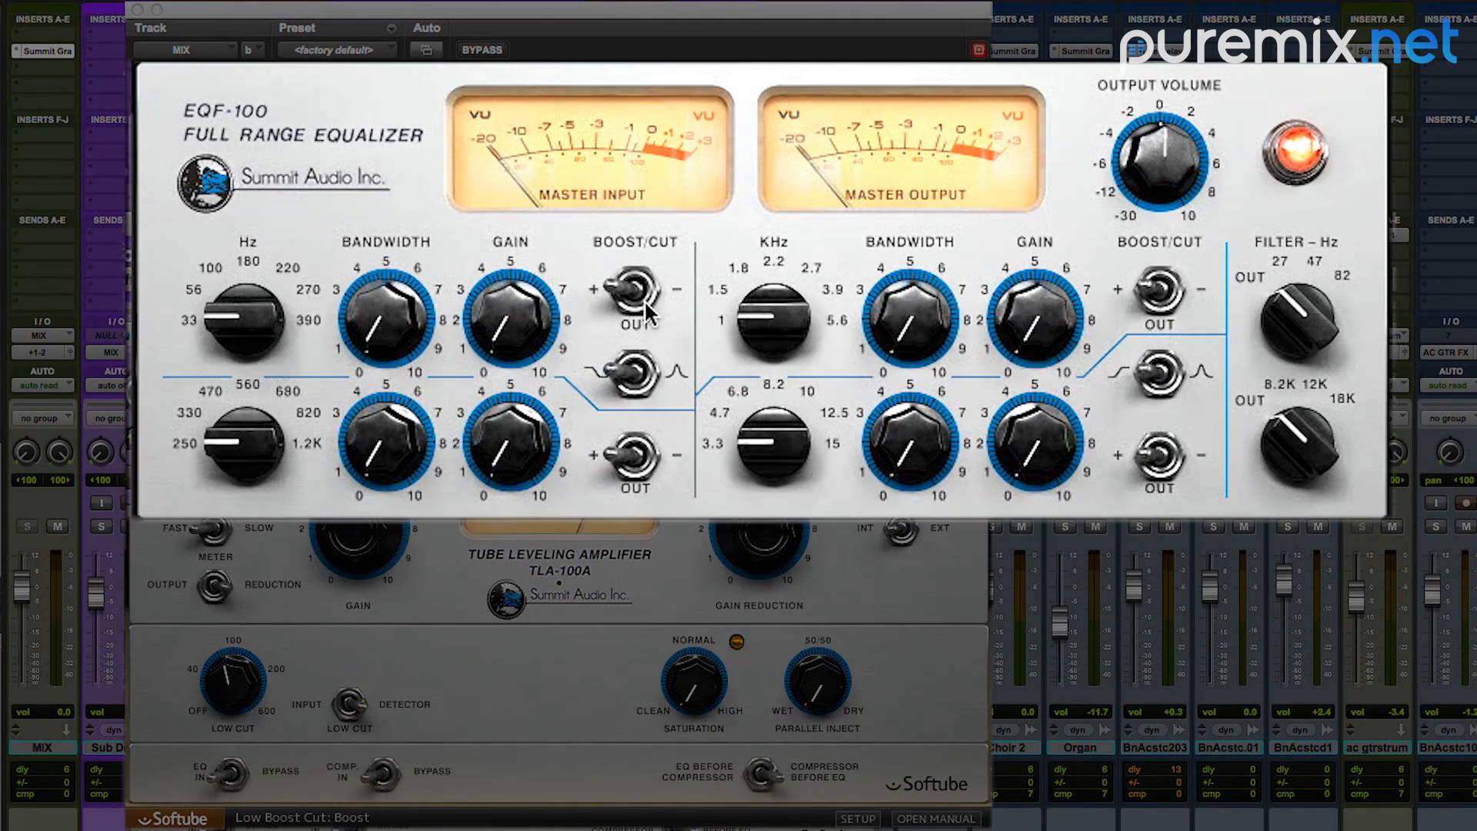
Step: Set the EQF-100's low band to a bell-shaped cut at 220 Hz with a bandwidth of about 1.9
left_click(637, 291)
left_click(640, 292)
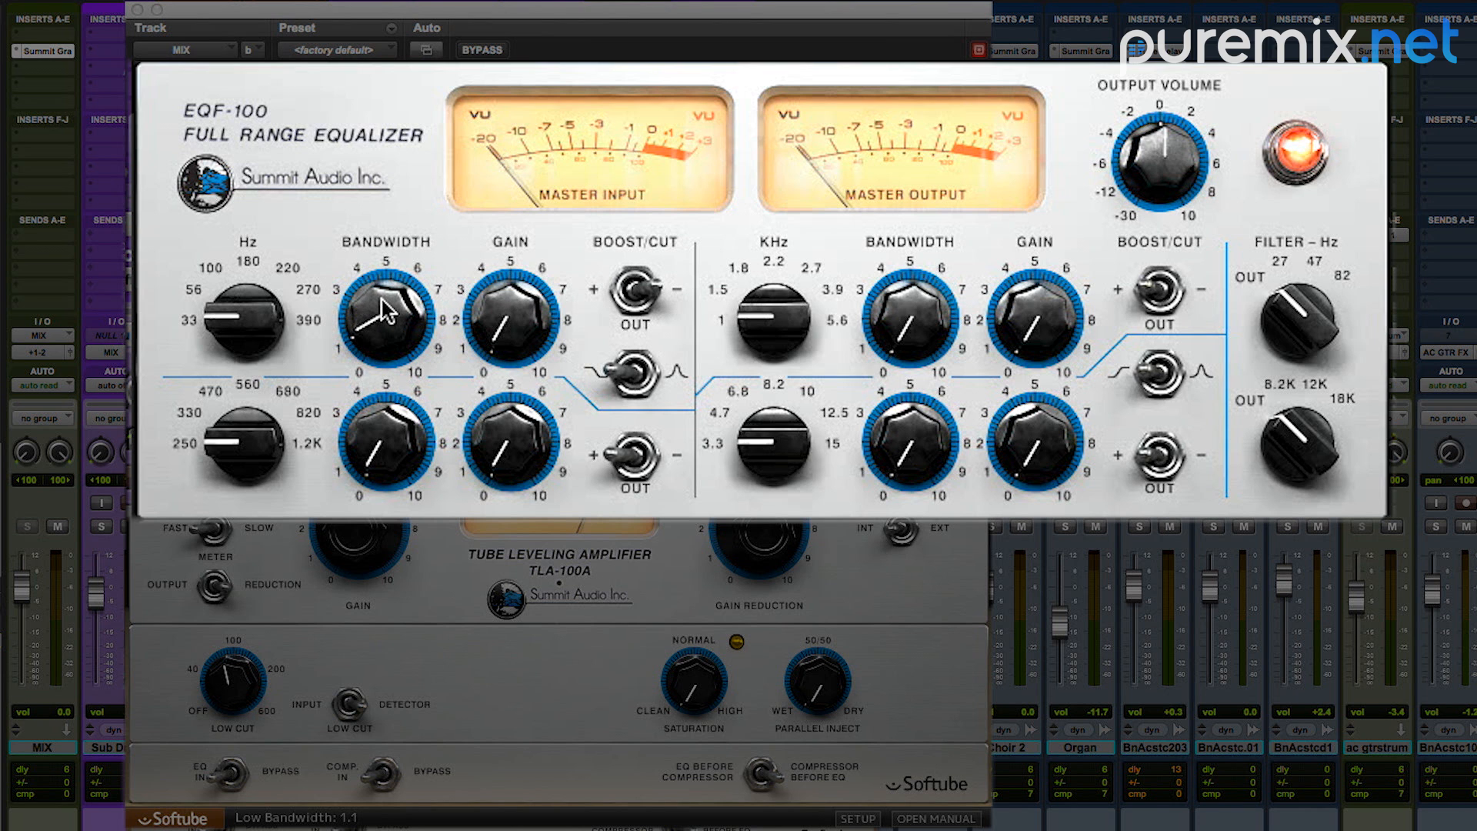
left_click_drag(382, 288, 385, 267)
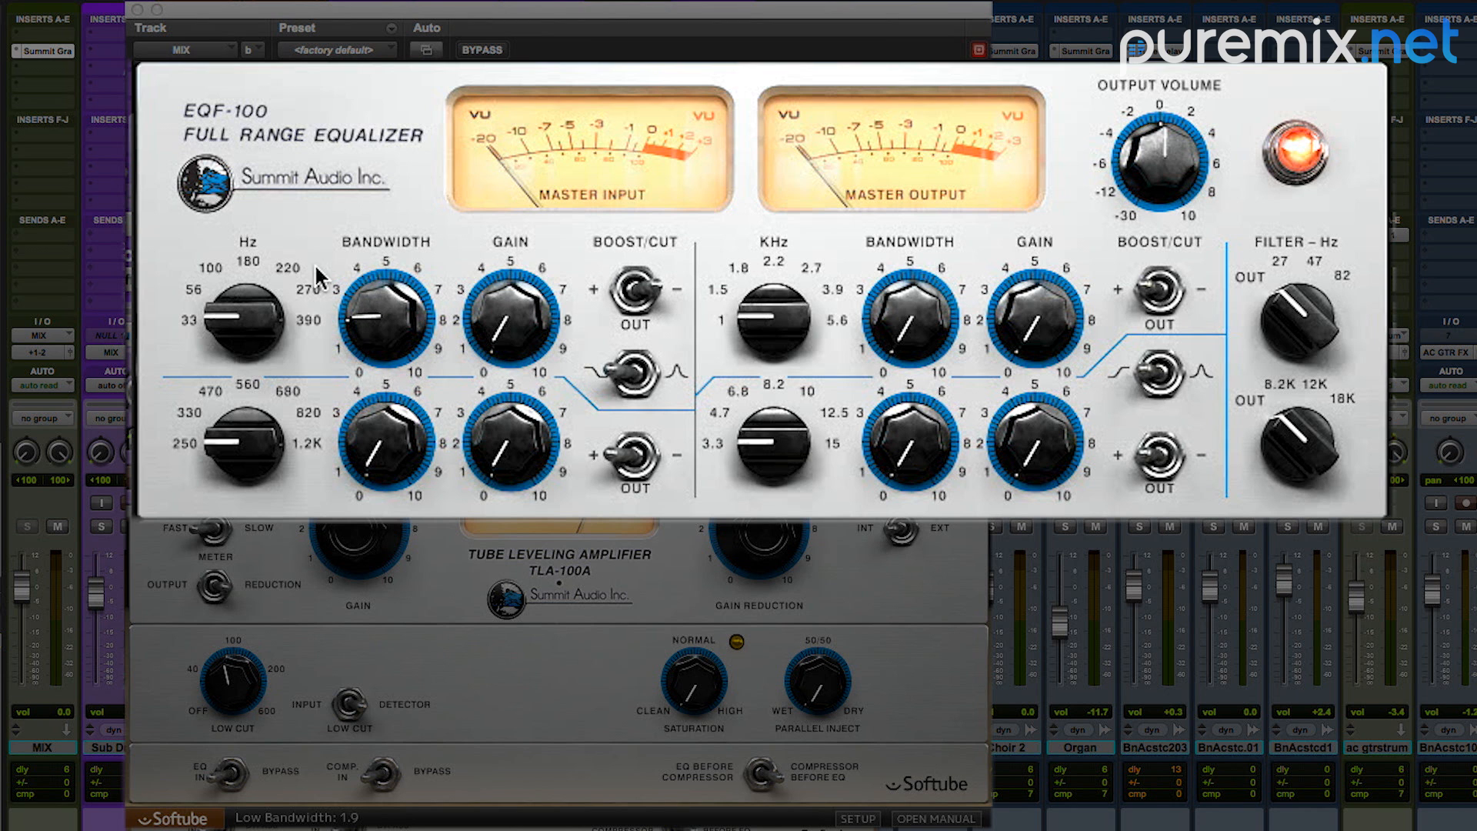
left_click_drag(235, 308, 253, 240)
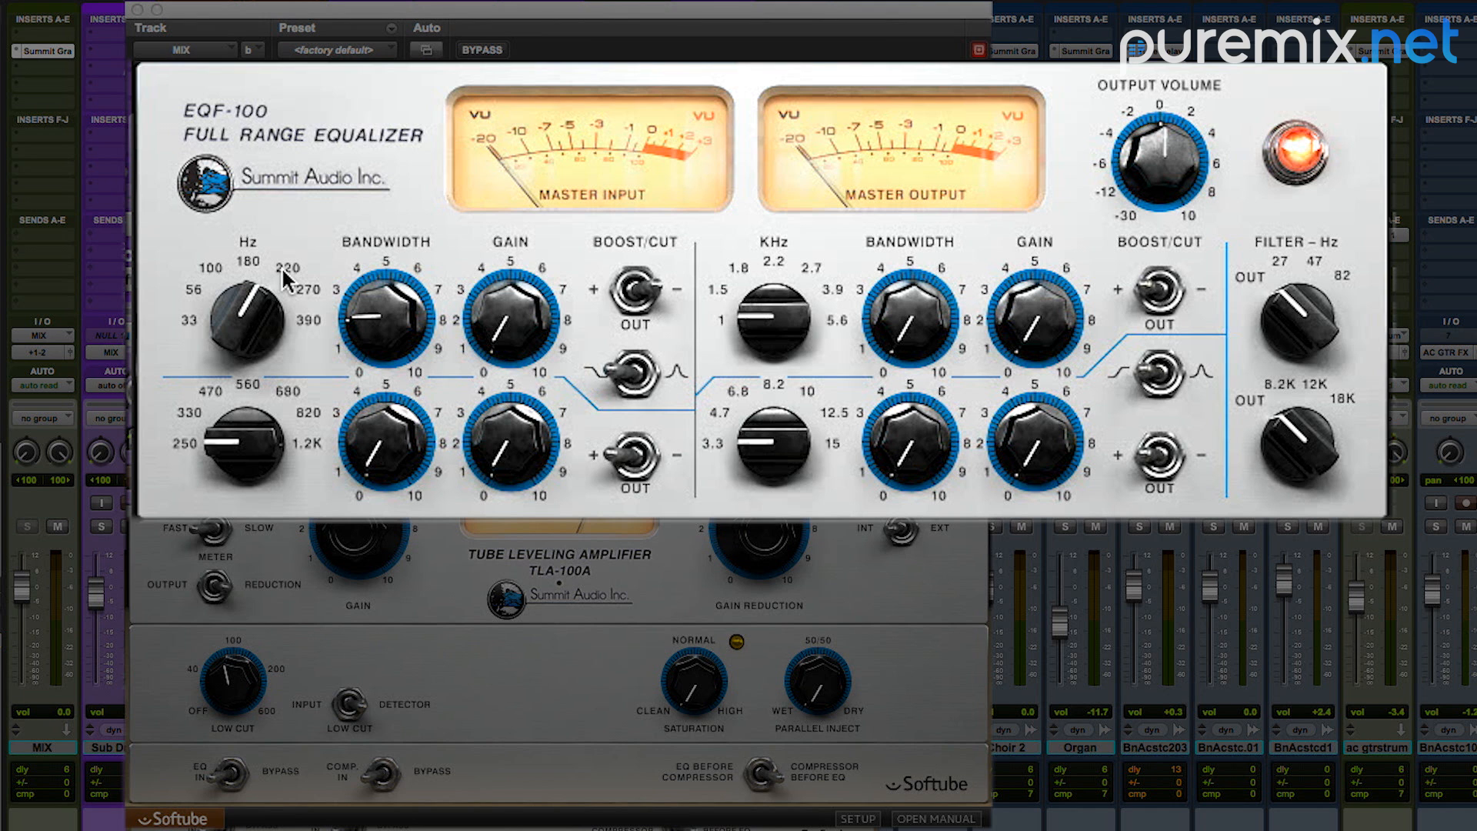
left_click(638, 376)
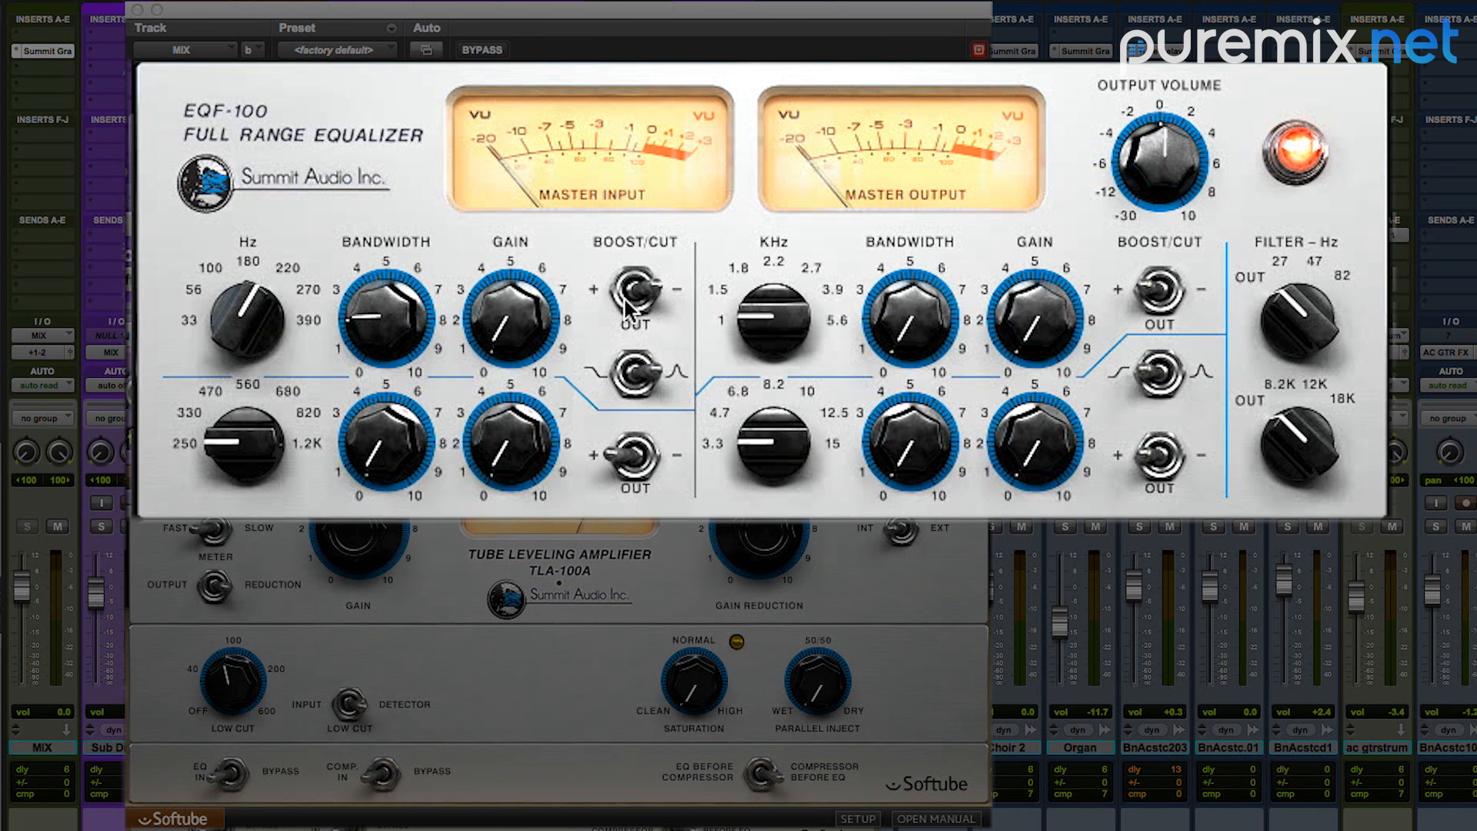
Step: While playing the mix, move the low band's frequency to 270 Hz and set its cut gain to about 2
key("space")
left_click_drag(508, 327, 512, 250)
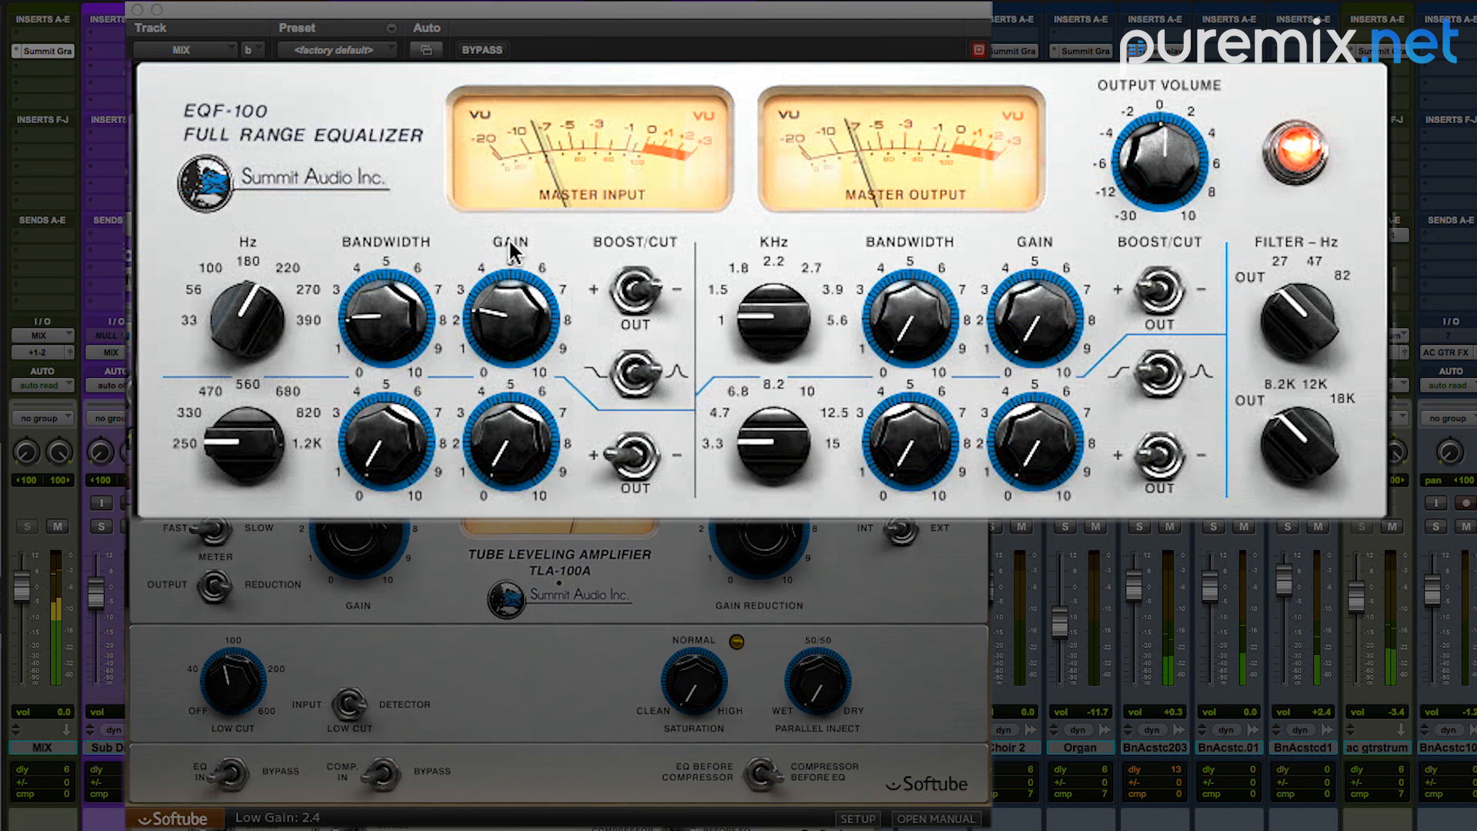
mouse_move(495, 329)
left_mouse_down()
mouse_move(515, 147)
mouse_move(478, 322)
left_mouse_up()
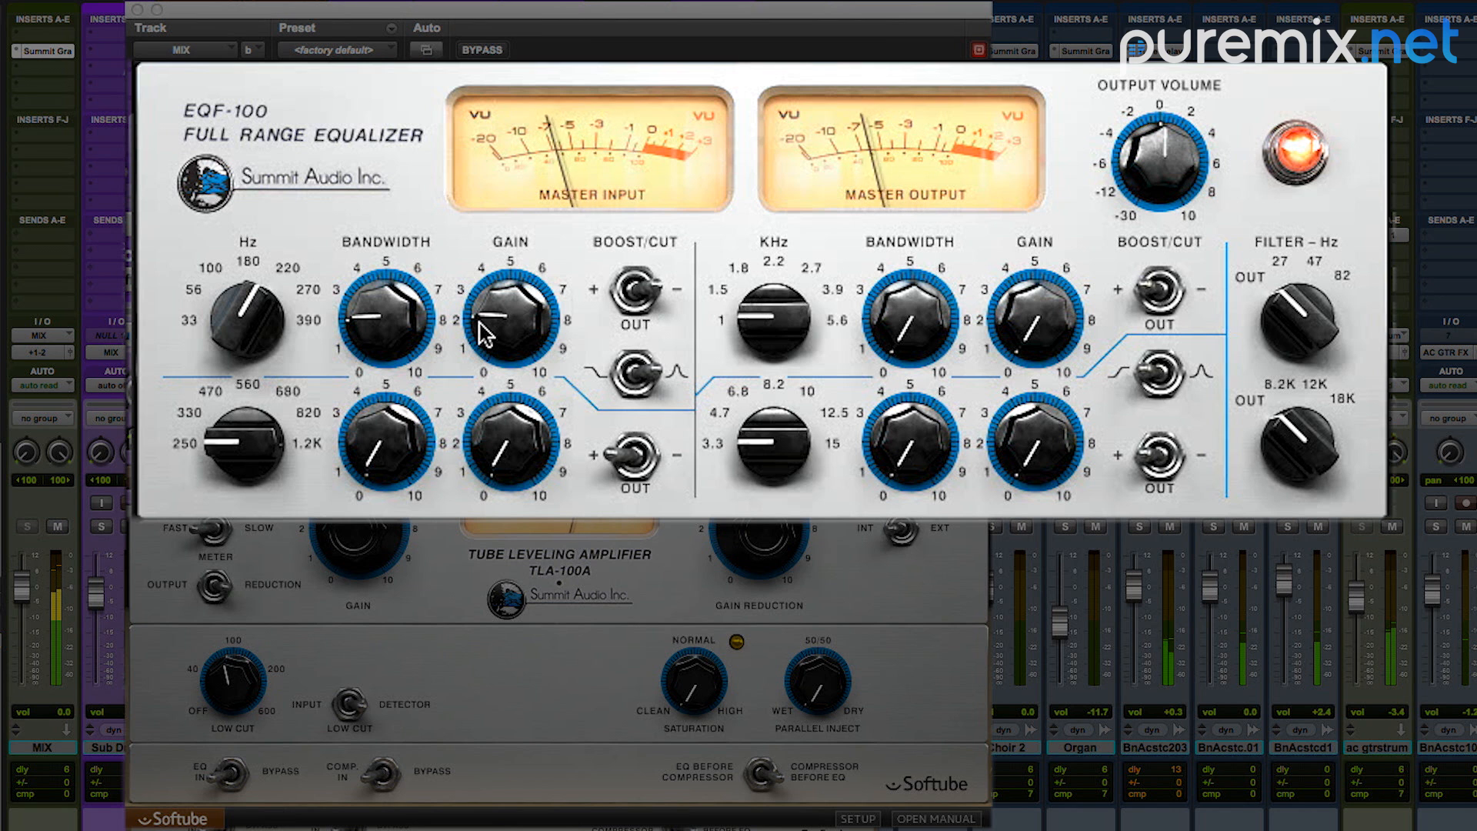
left_click_drag(244, 308, 245, 300)
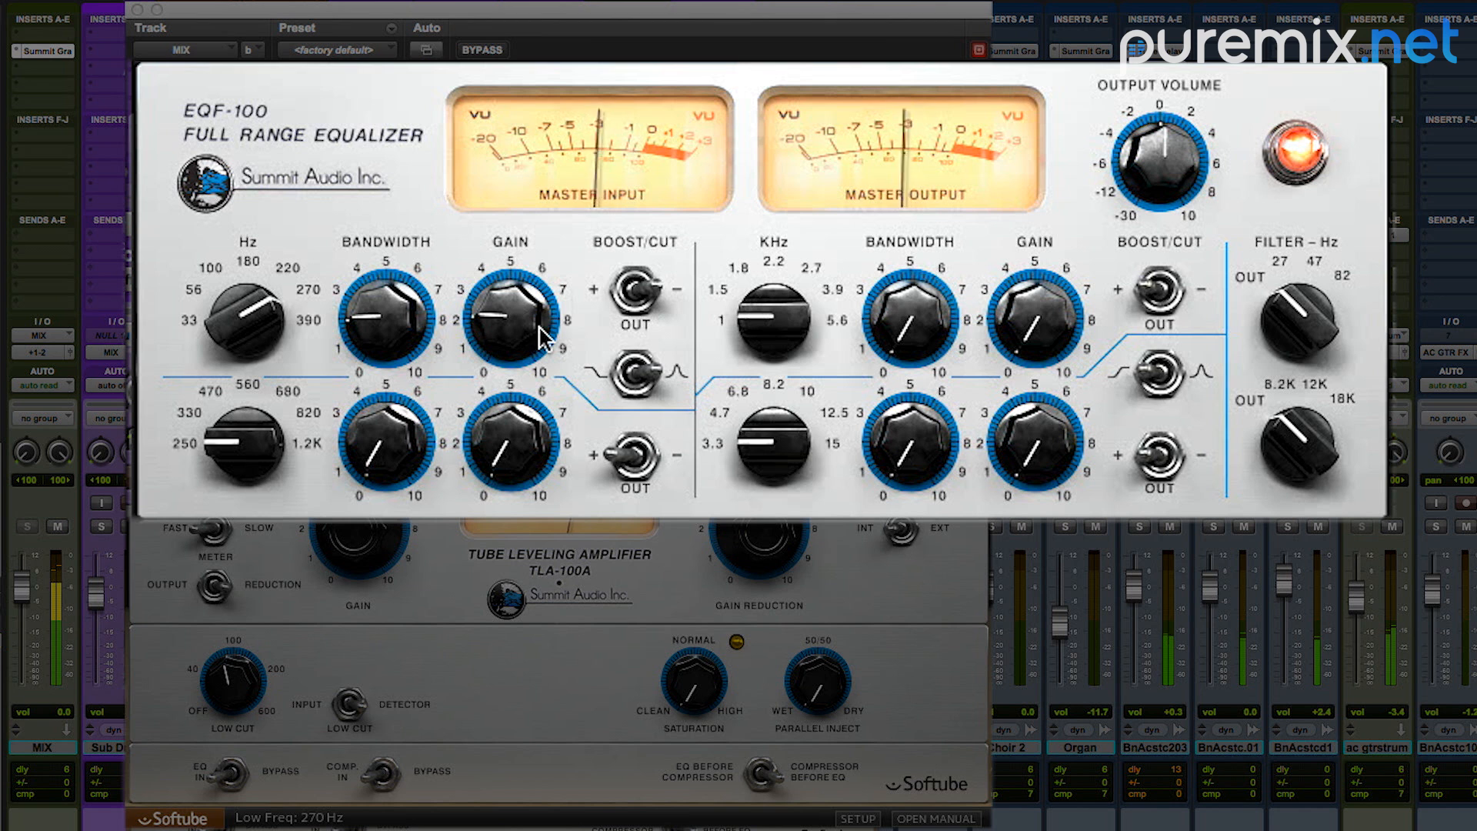
mouse_move(528, 330)
left_mouse_down()
mouse_move(539, 182)
mouse_move(506, 314)
left_mouse_up()
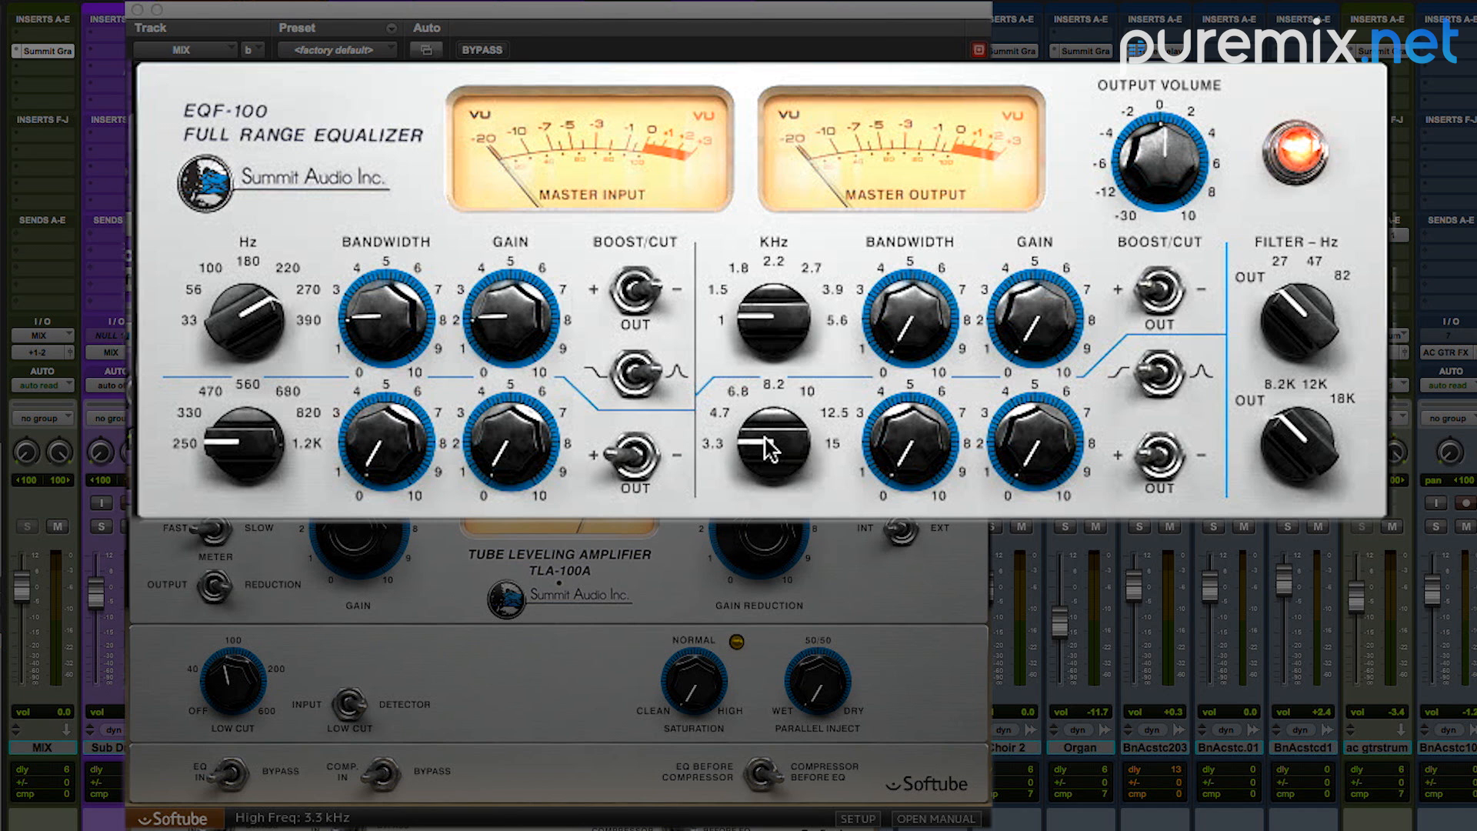
Step: Set the EQF-100's high band to 12.5 kHz with a bandwidth of about 7.5 and a boost gain of about 2.5
left_click_drag(769, 450, 784, 341)
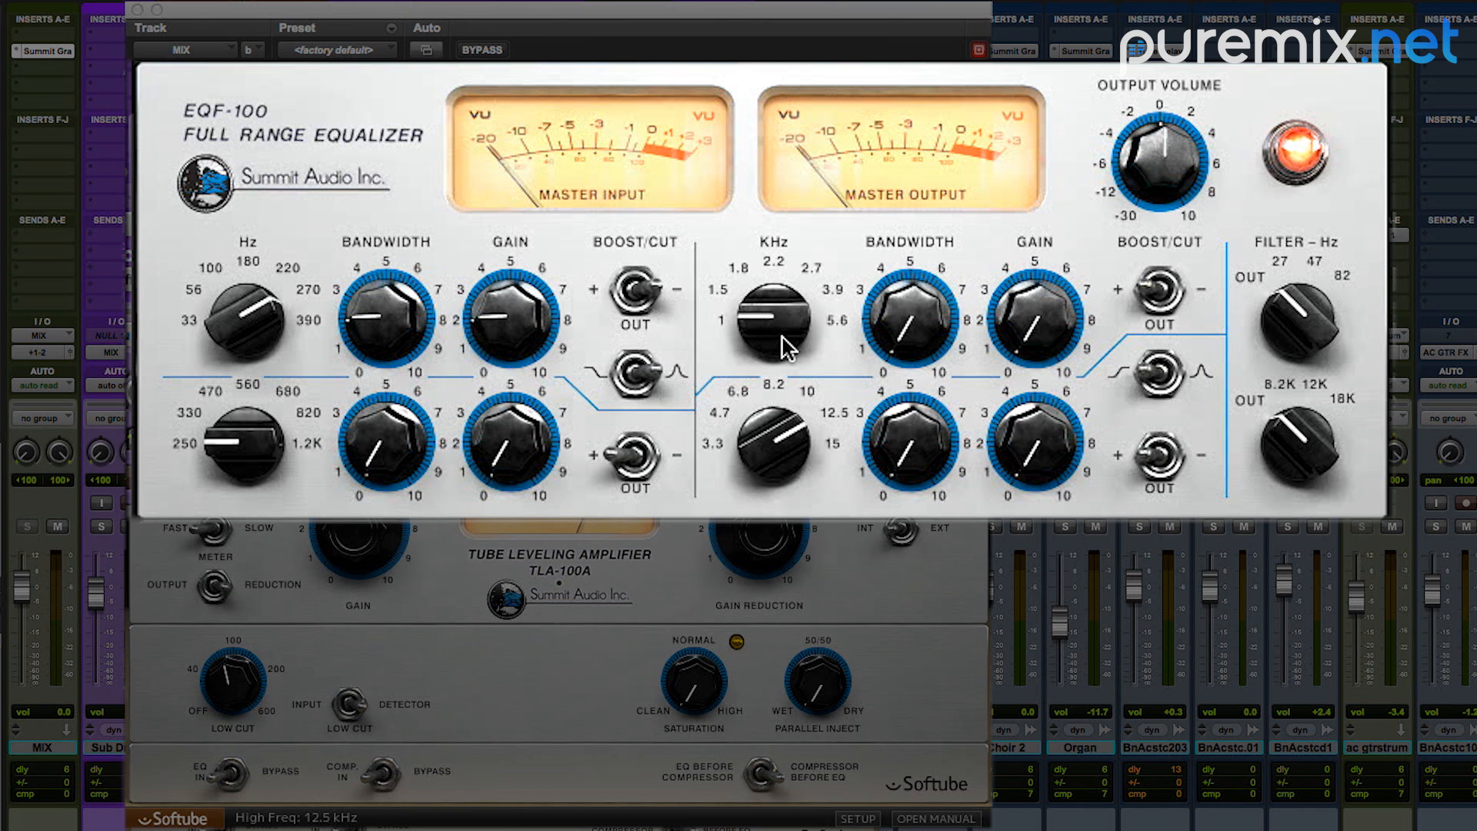
left_click_drag(908, 473, 936, 380)
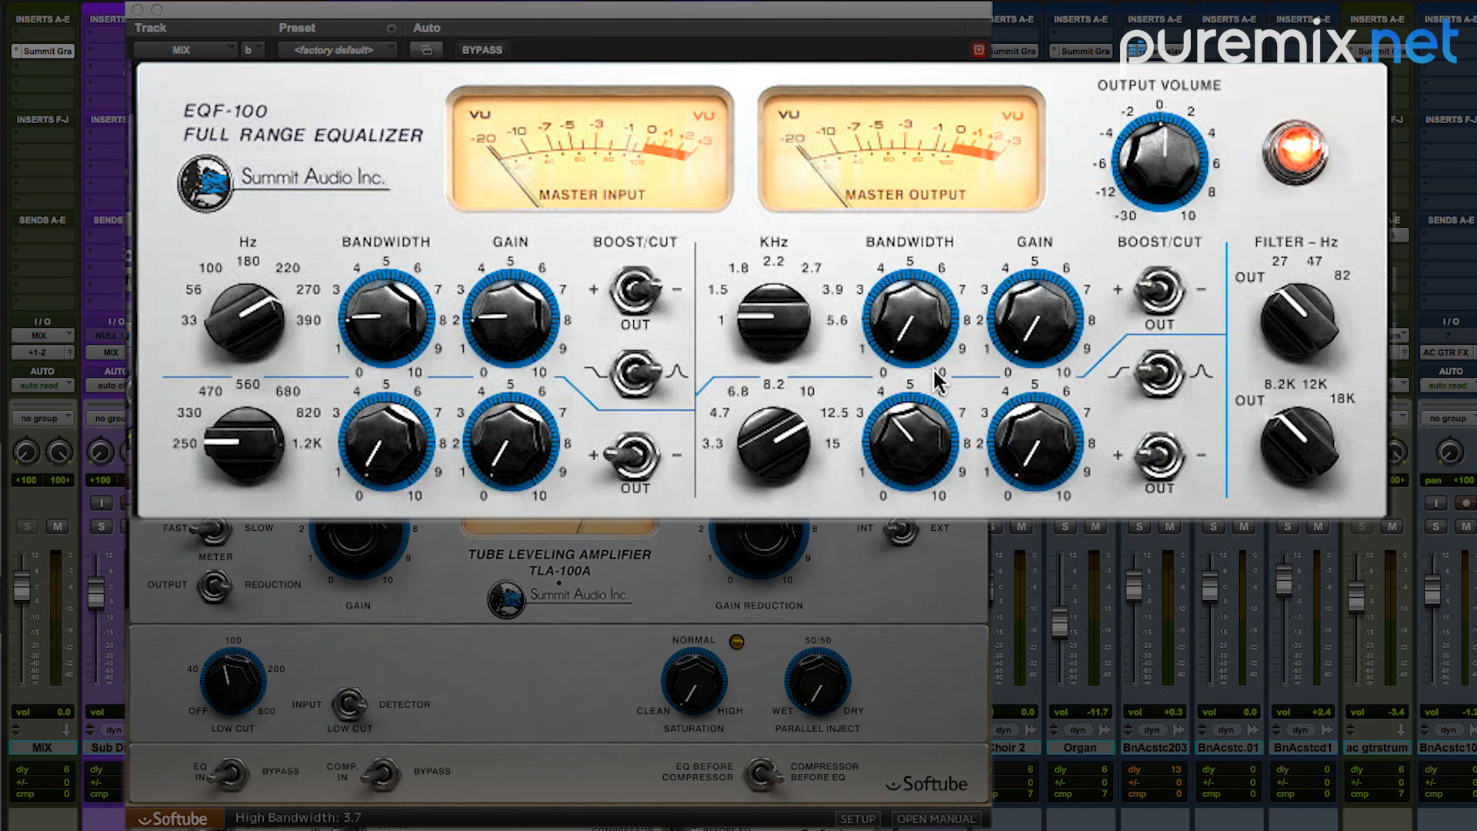
left_click_drag(935, 381, 952, 306)
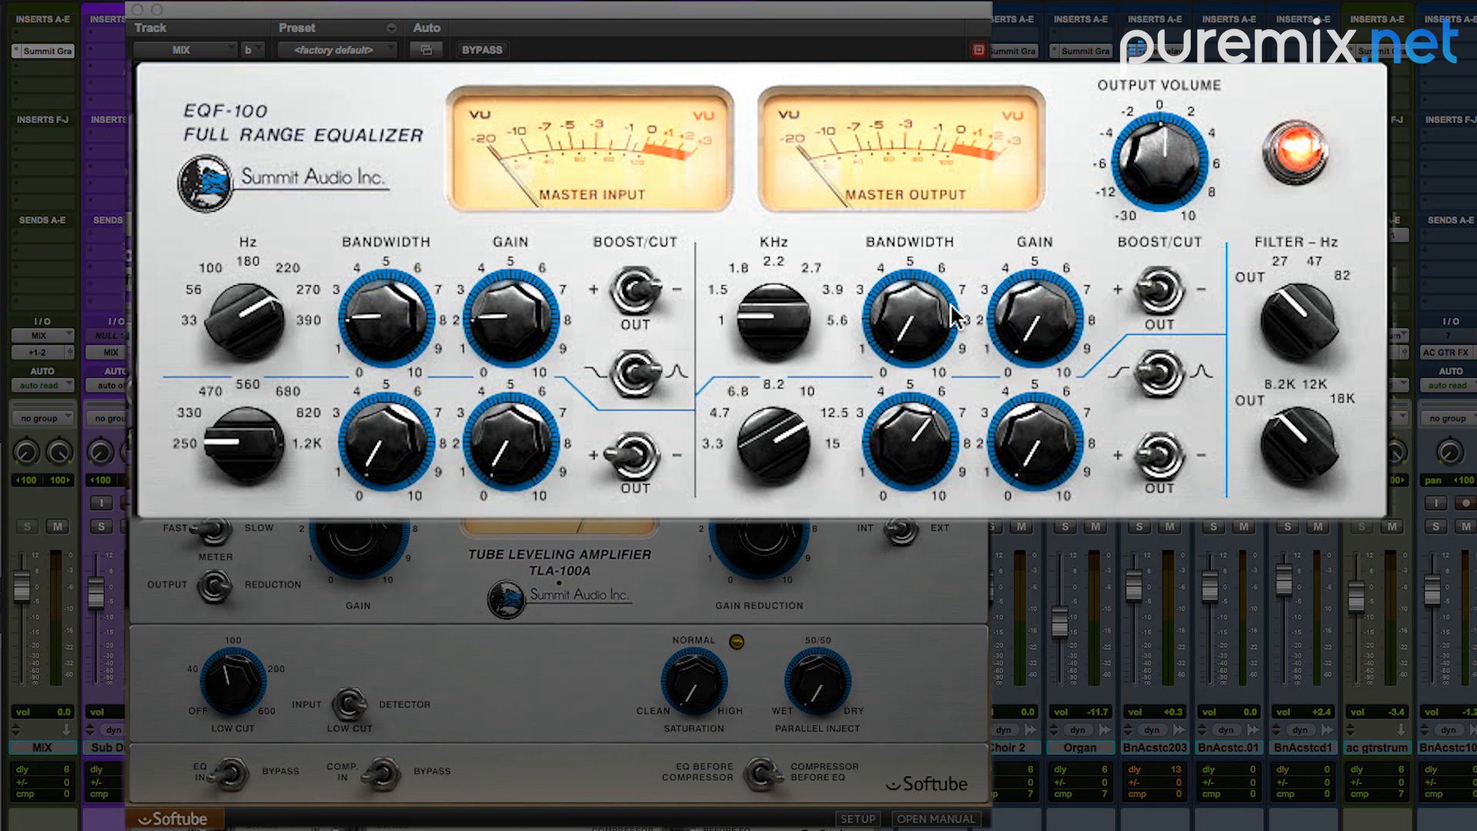
mouse_move(914, 419)
left_click_drag(913, 427, 922, 400)
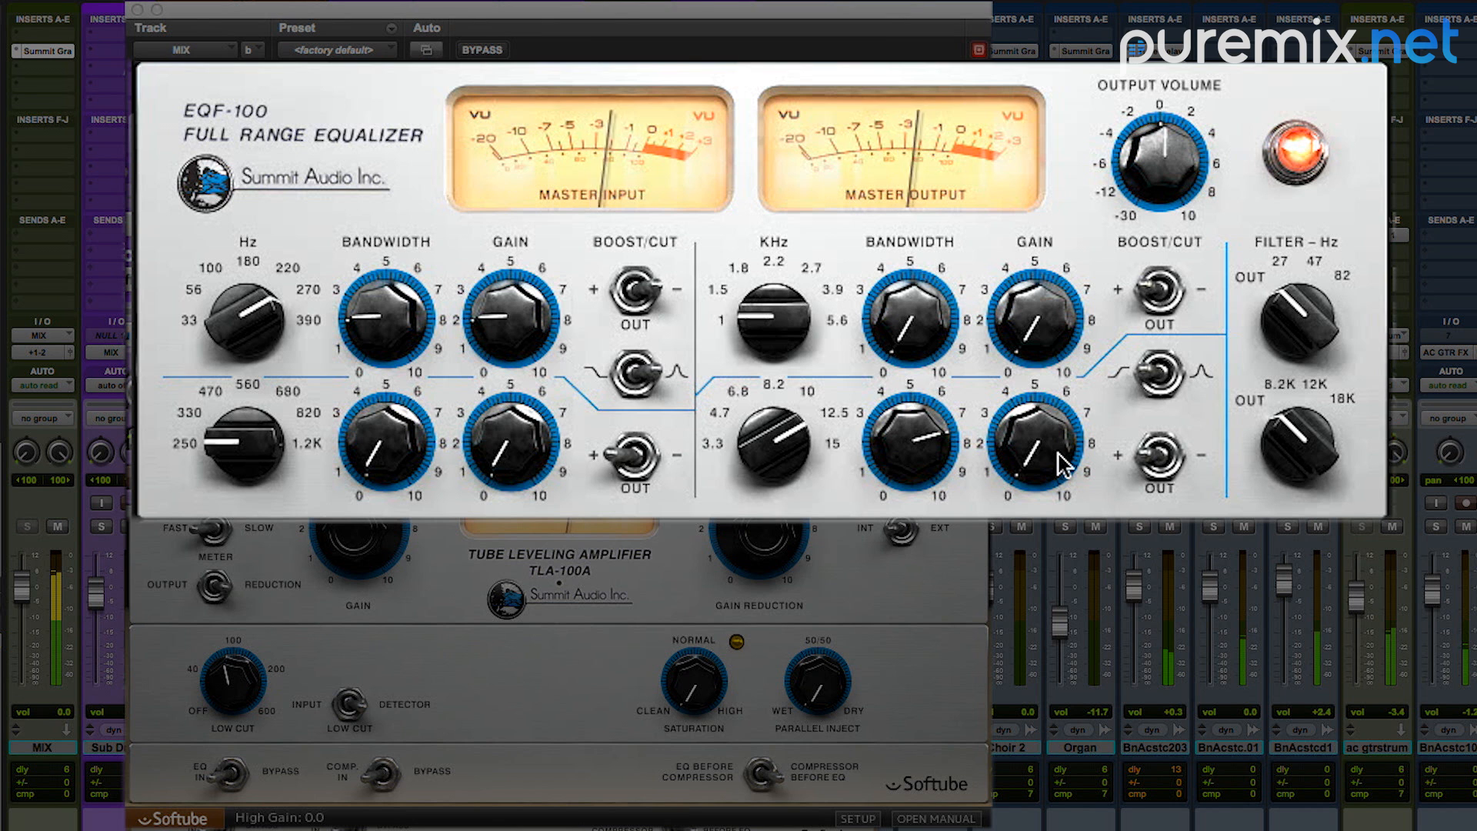
left_click_drag(1054, 462, 1051, 352)
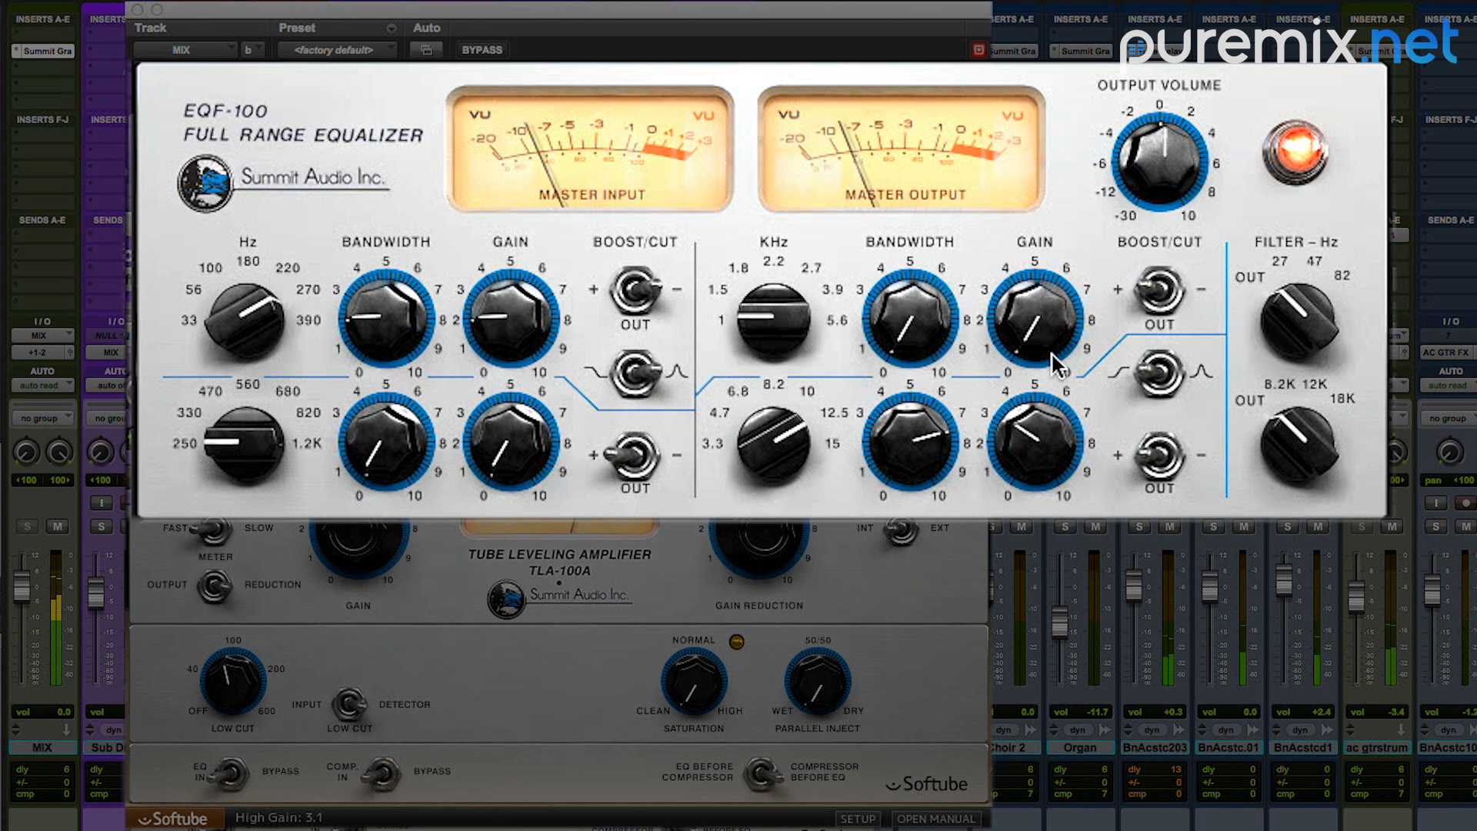
left_click_drag(1043, 391, 1036, 428)
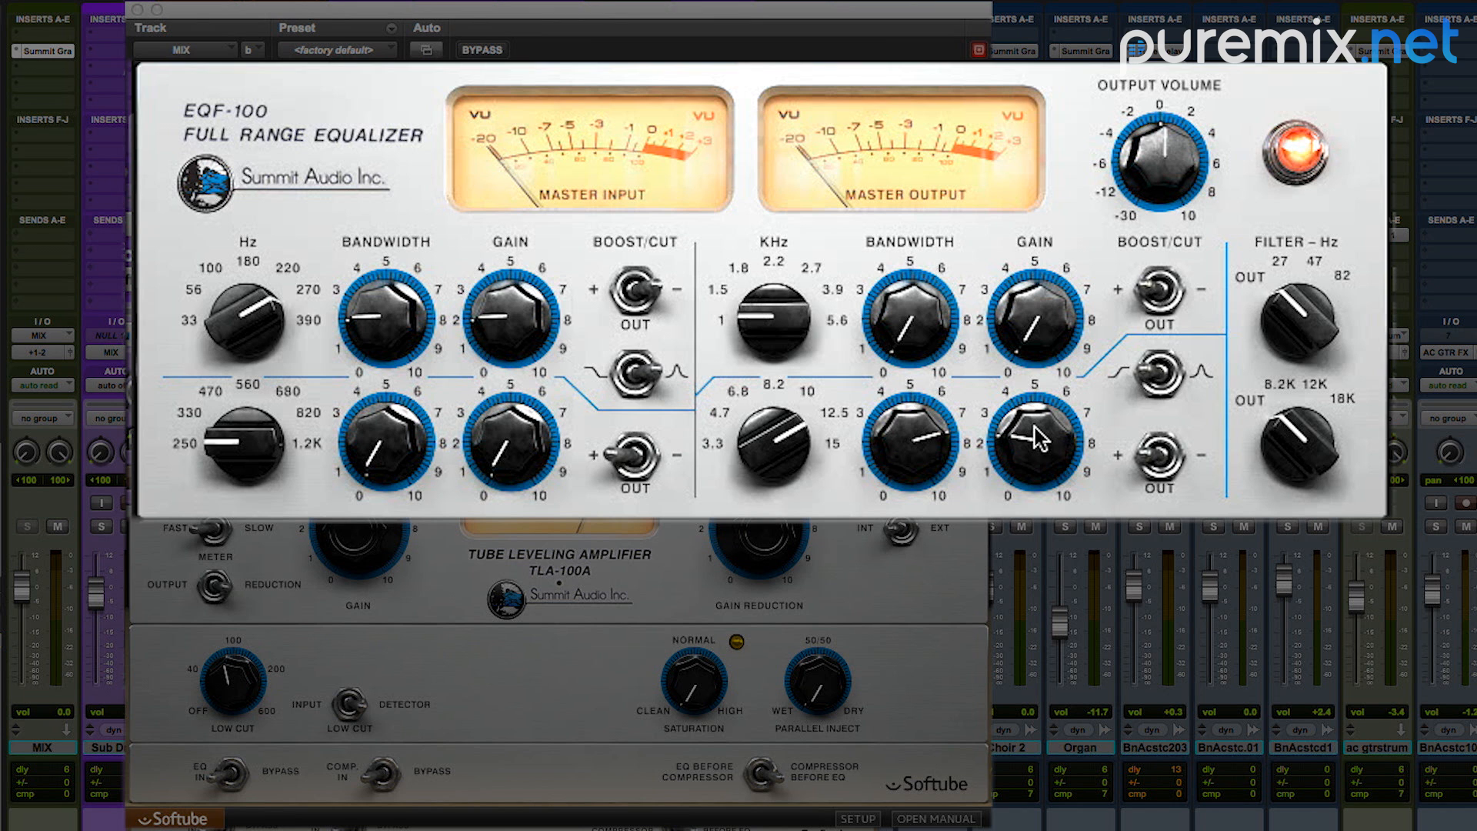
Step: Compare the mix with only the EQF-100 equalizer section switched off and on again
left_click(1312, 143)
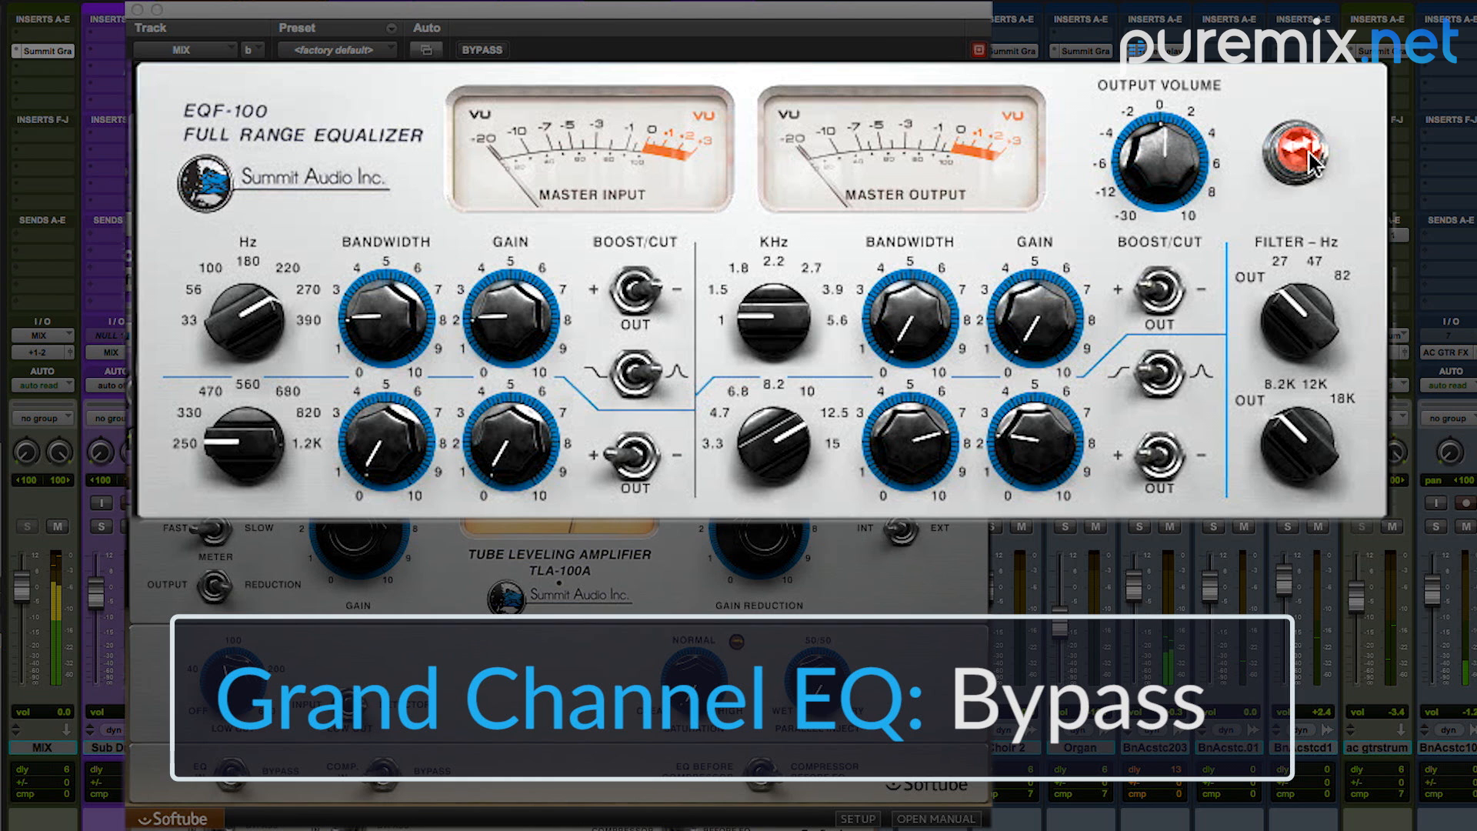
left_click(1310, 154)
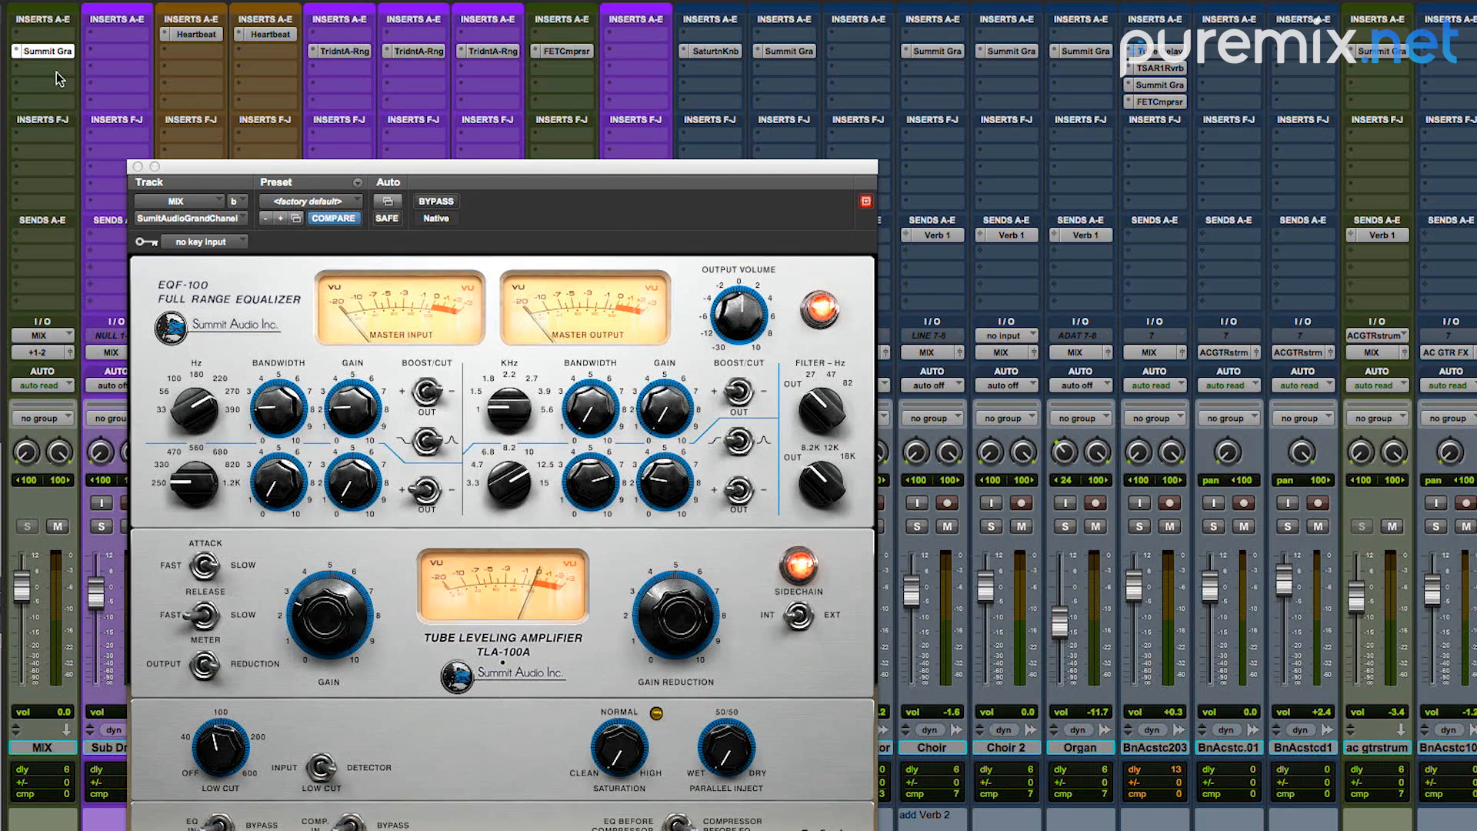
Step: Insert a stereo Drawmer S73 below the Grand Channel on the MIX track and set its style to PUNCH
left_click(17, 73)
mouse_move(51, 100)
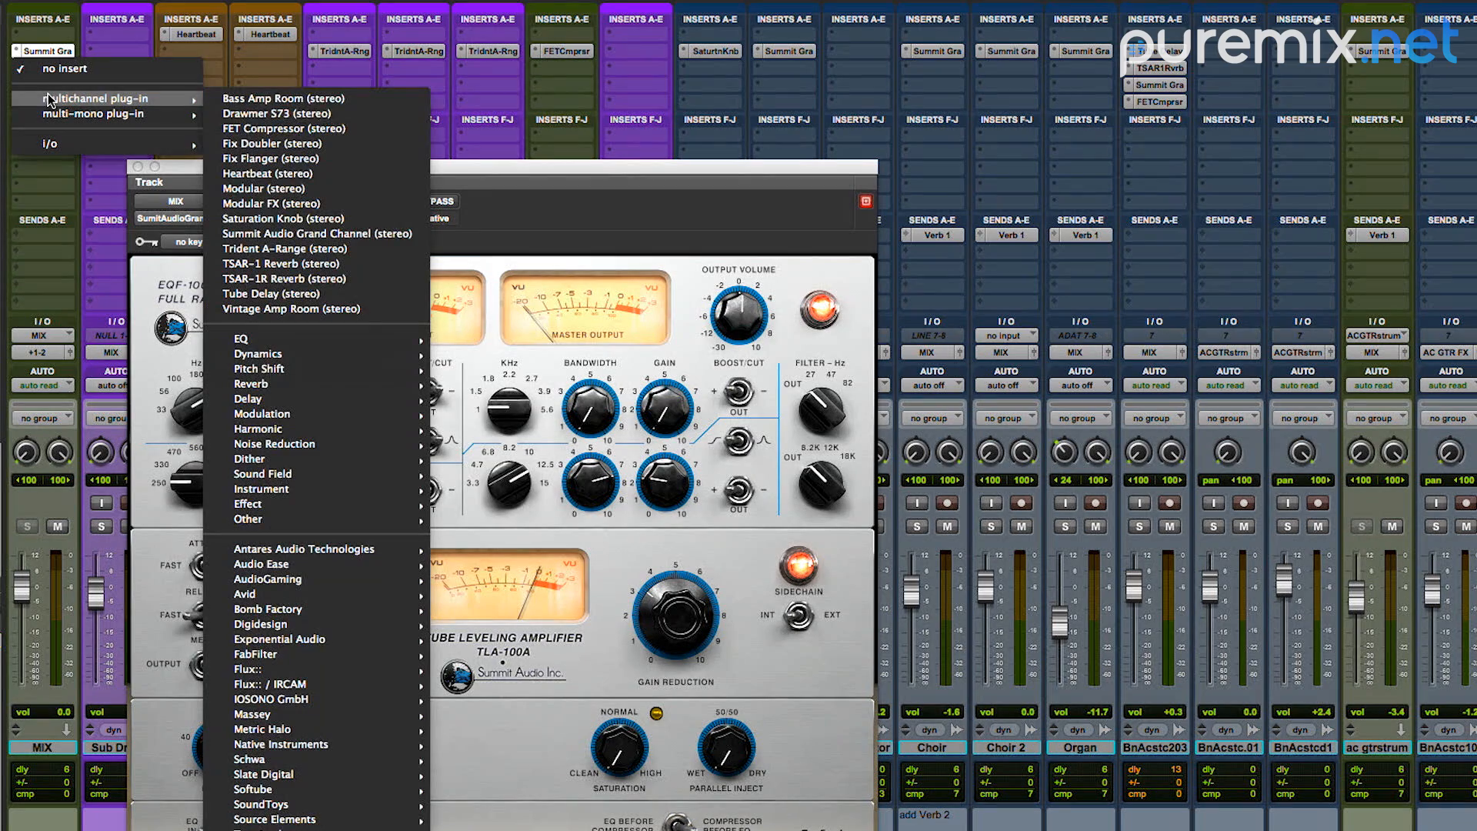
left_click(266, 114)
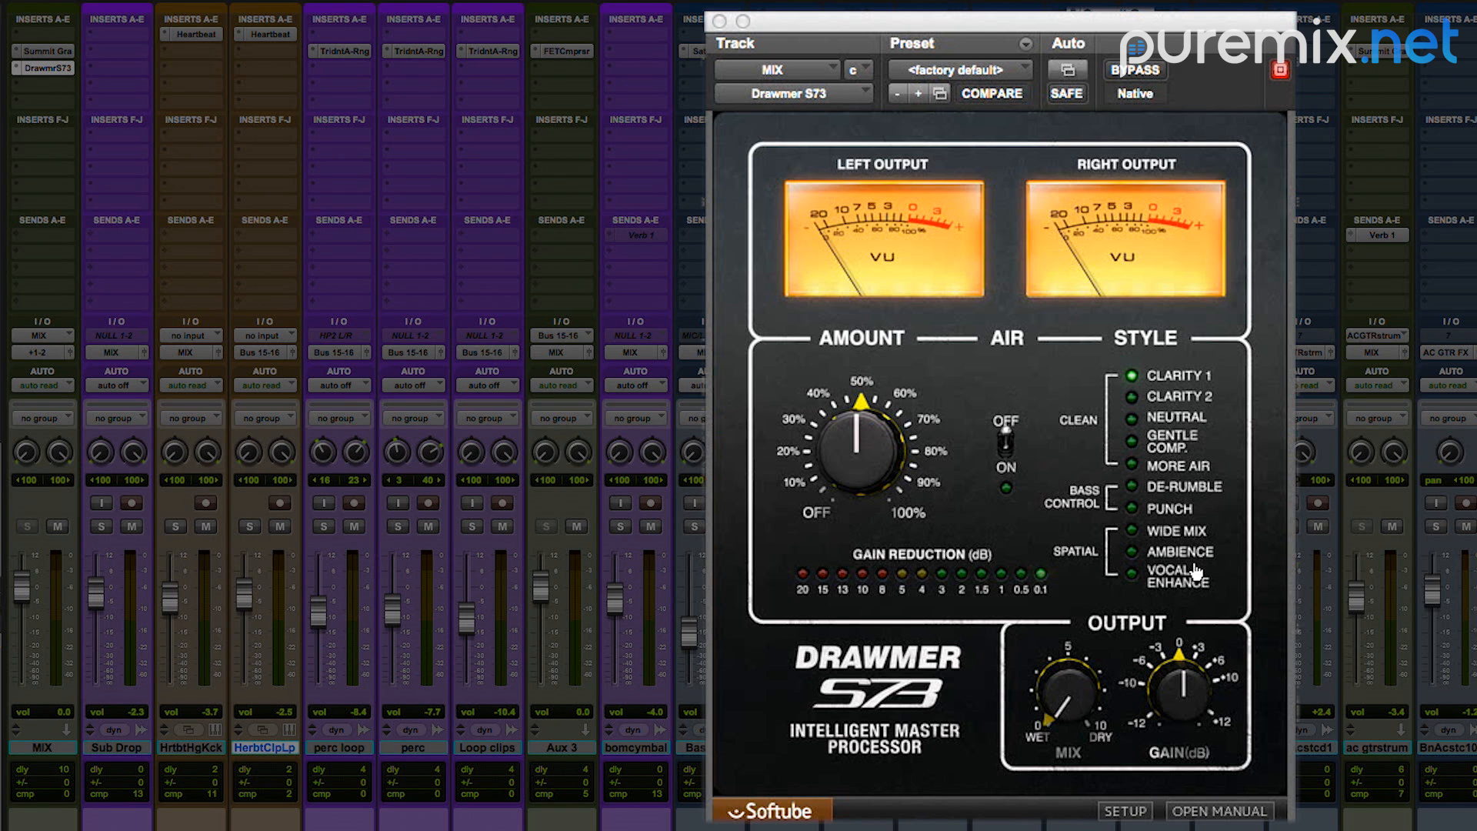
left_click(1134, 510)
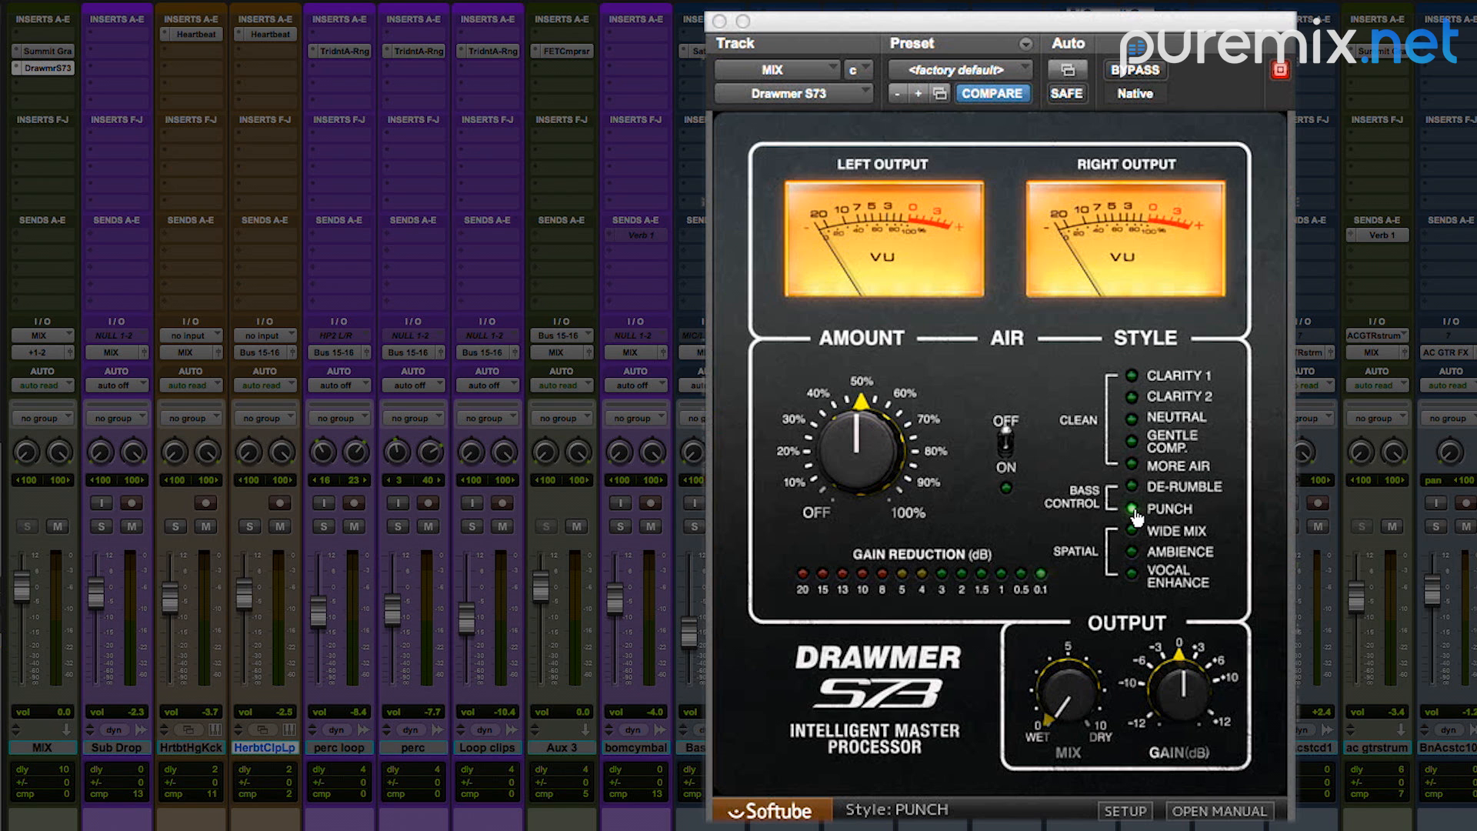
Step: Turn the S73's amount off, raise it to about 27 while the mix plays, and set the output gain to -1.2 dB
left_click_drag(874, 446, 866, 650)
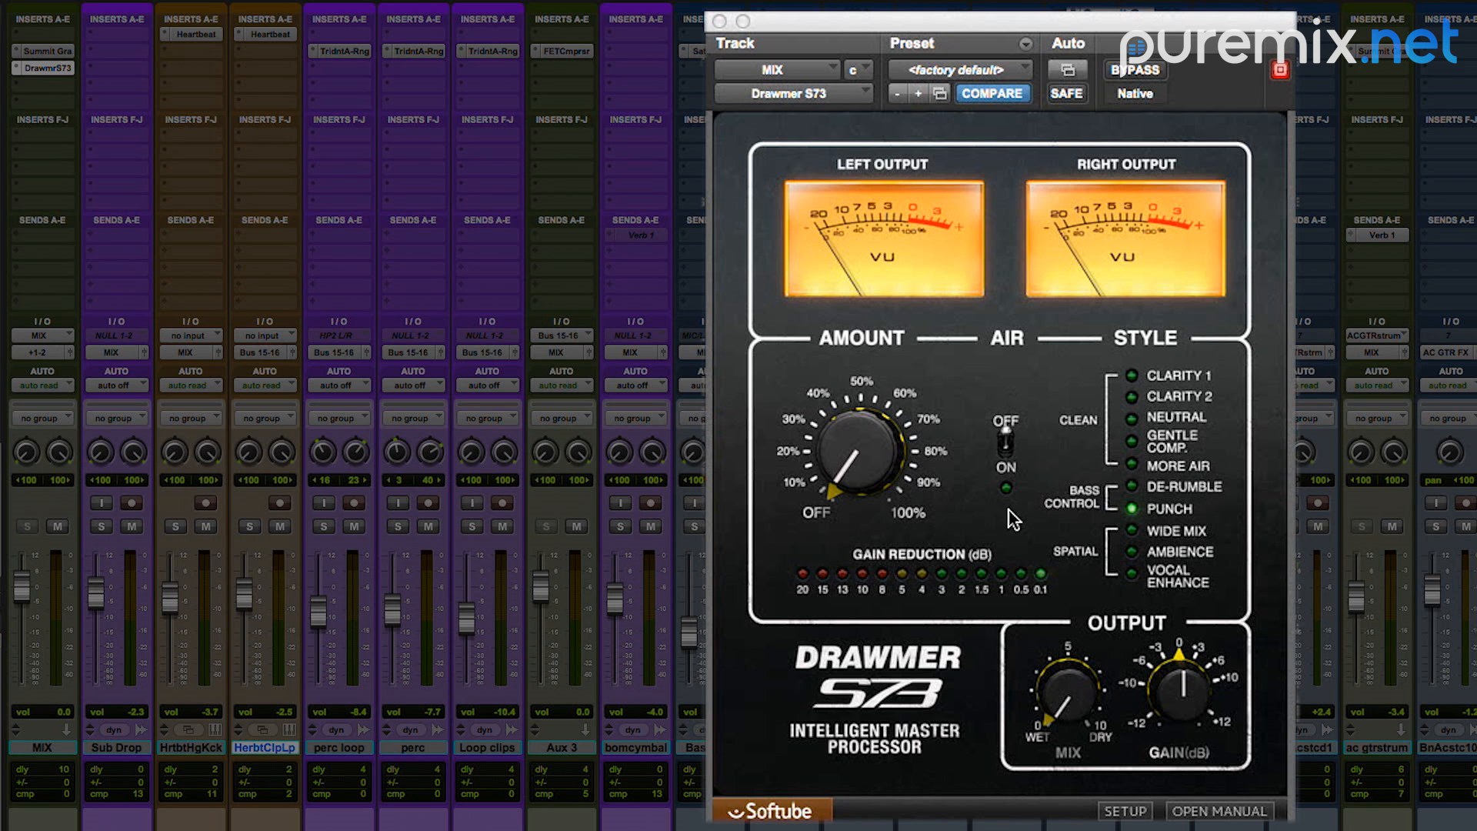
key("space")
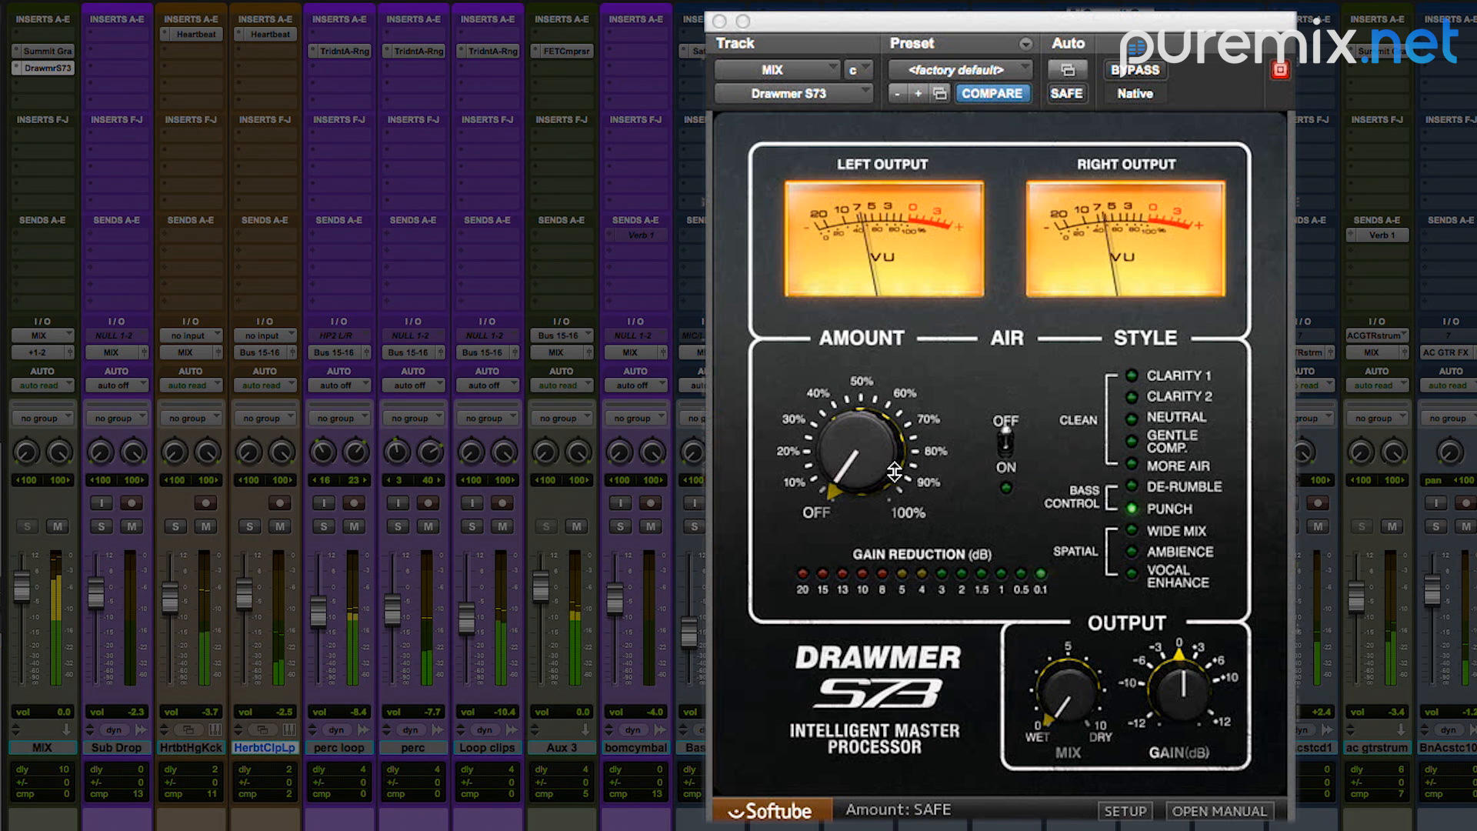
left_click_drag(870, 464, 869, 452)
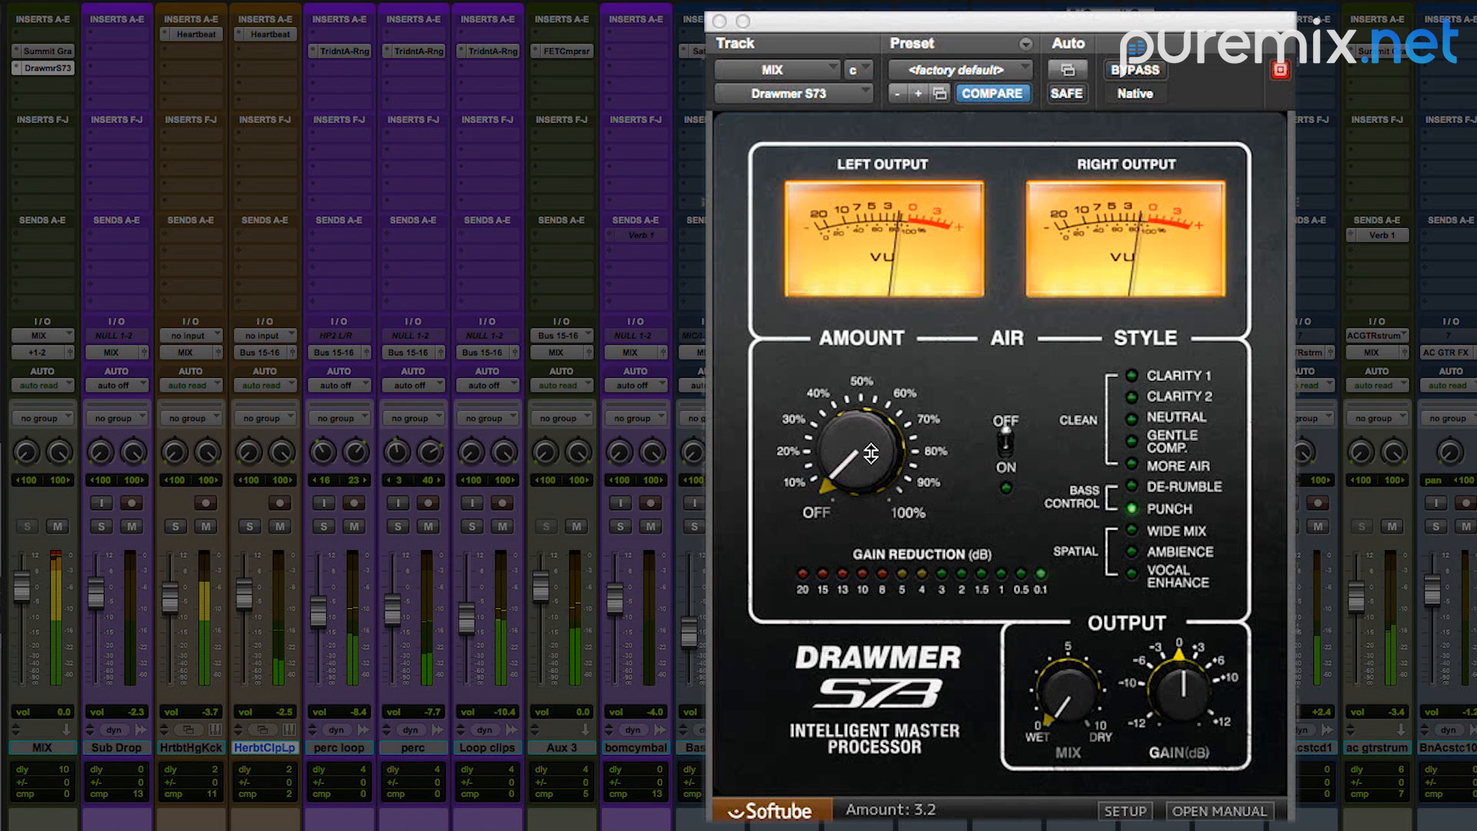
left_click_drag(1185, 692, 1183, 706)
left_click_drag(851, 461, 850, 435)
left_click_drag(853, 432, 855, 413)
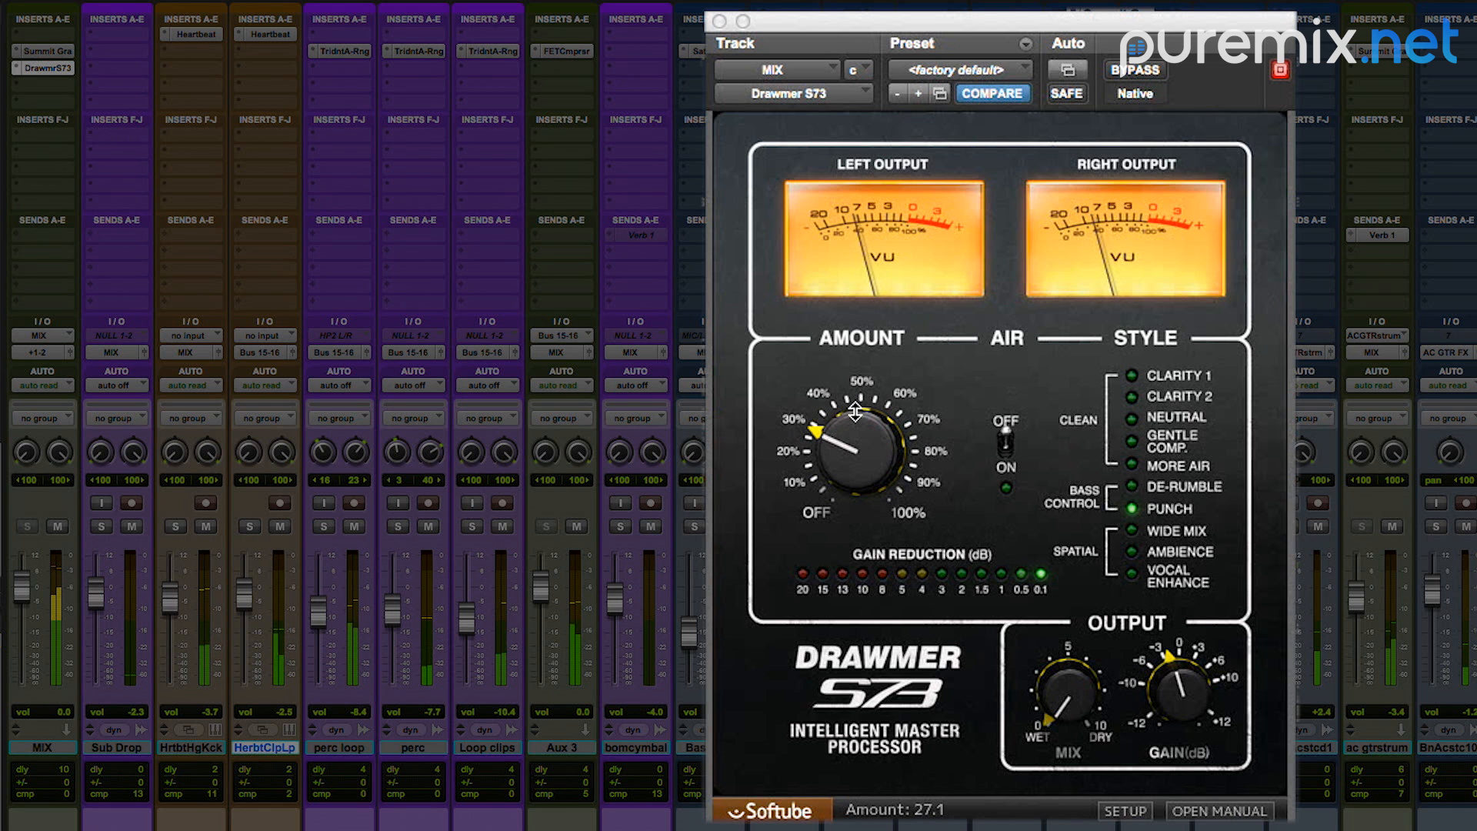
left_click_drag(1174, 697, 1176, 692)
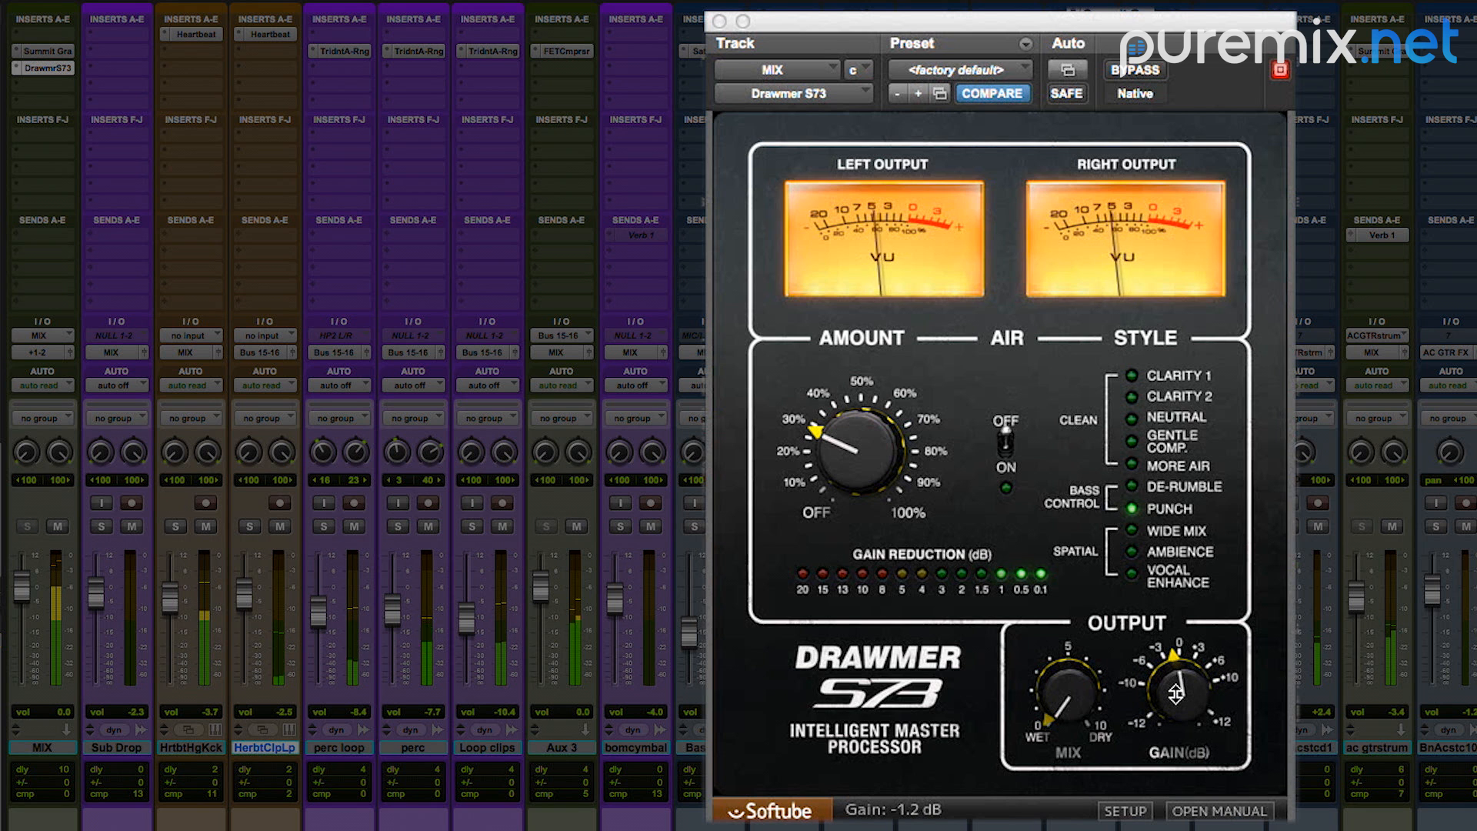
Step: Set the S73's wet/dry mix to 5.4, its output gain to 0.0 dB and its amount to about 28
left_click_drag(1090, 705, 1088, 529)
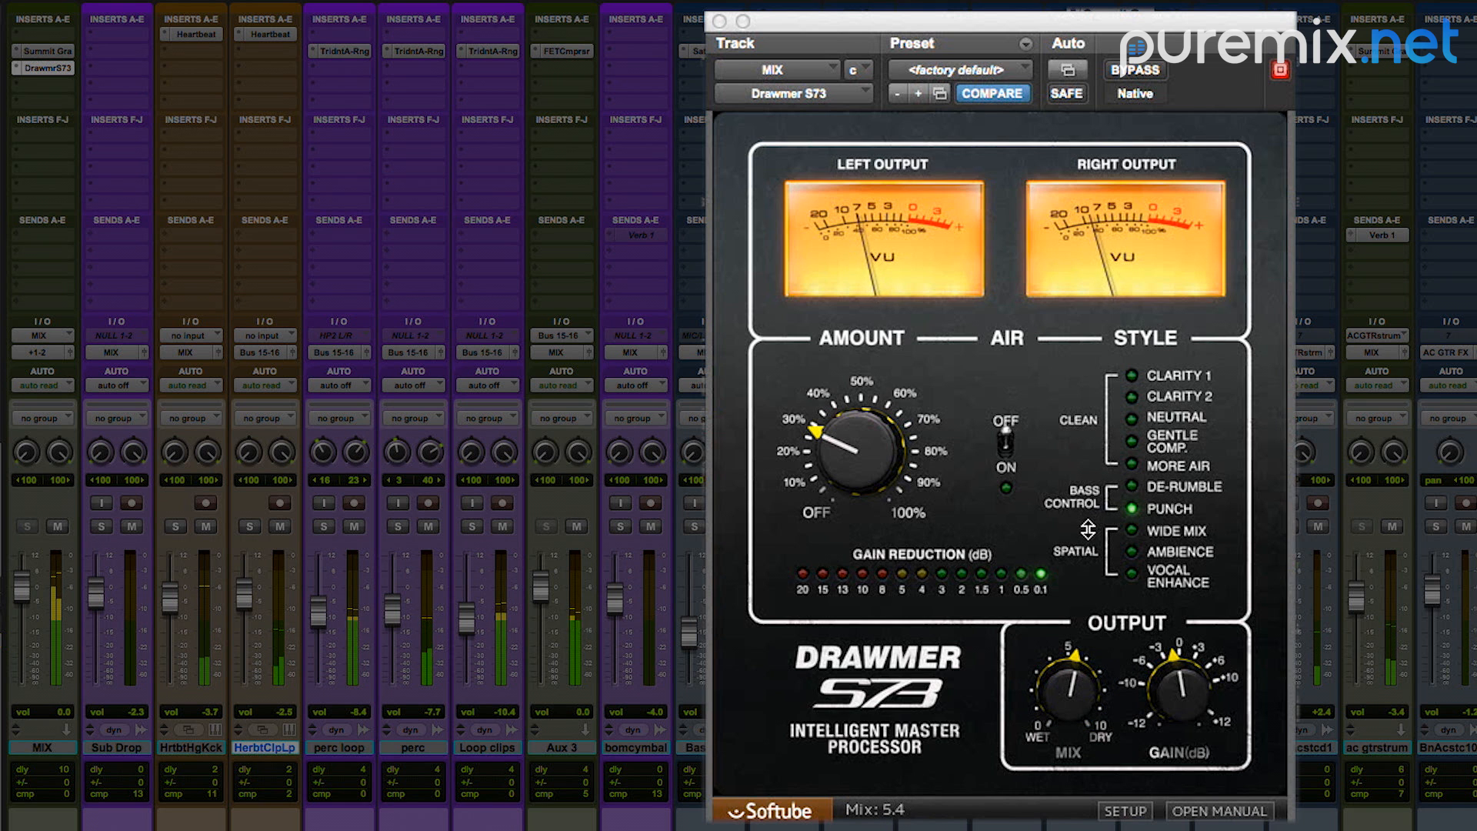
left_click_drag(1183, 702, 1185, 698)
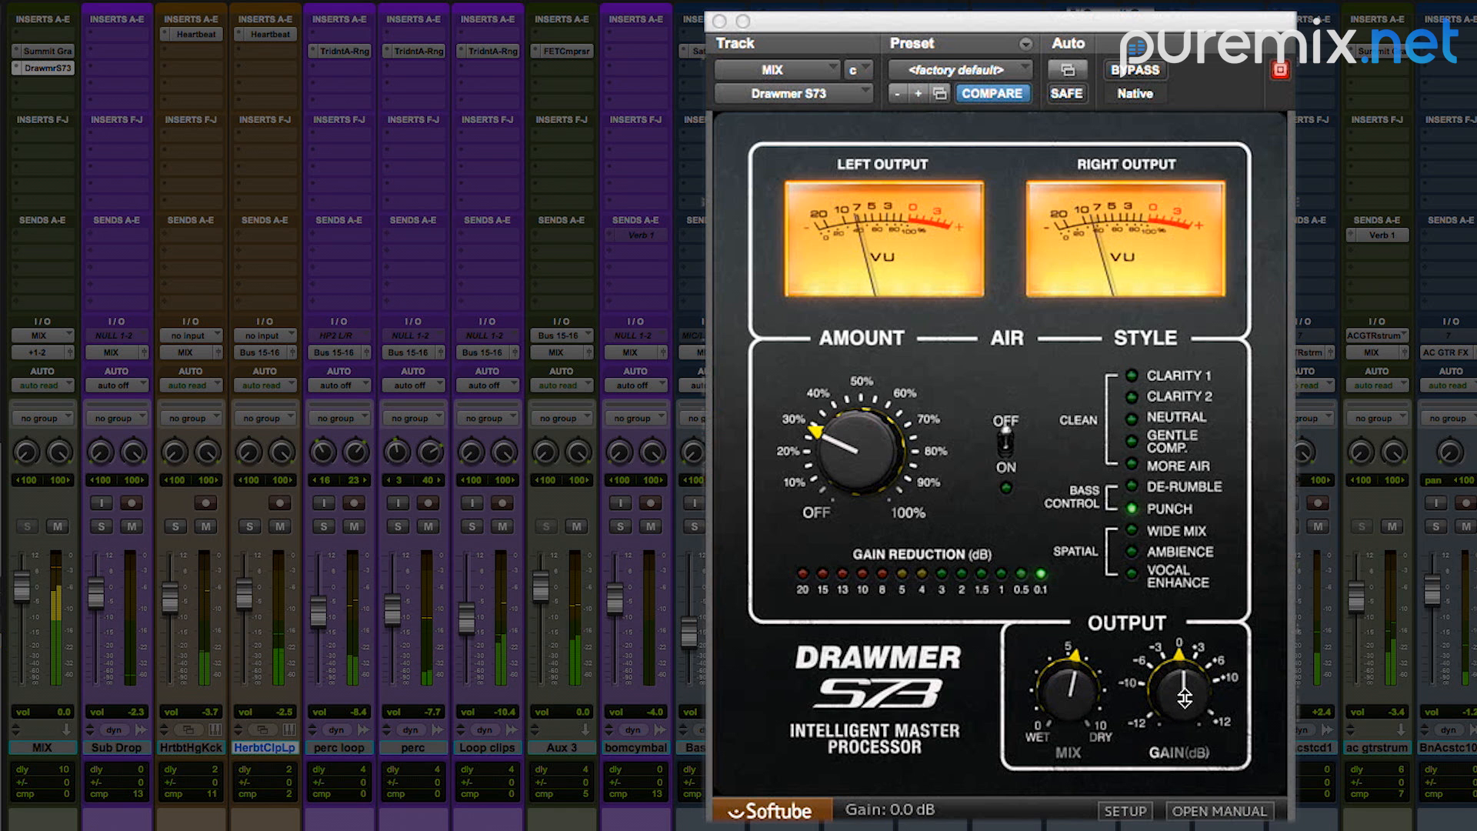
left_click_drag(871, 449, 871, 447)
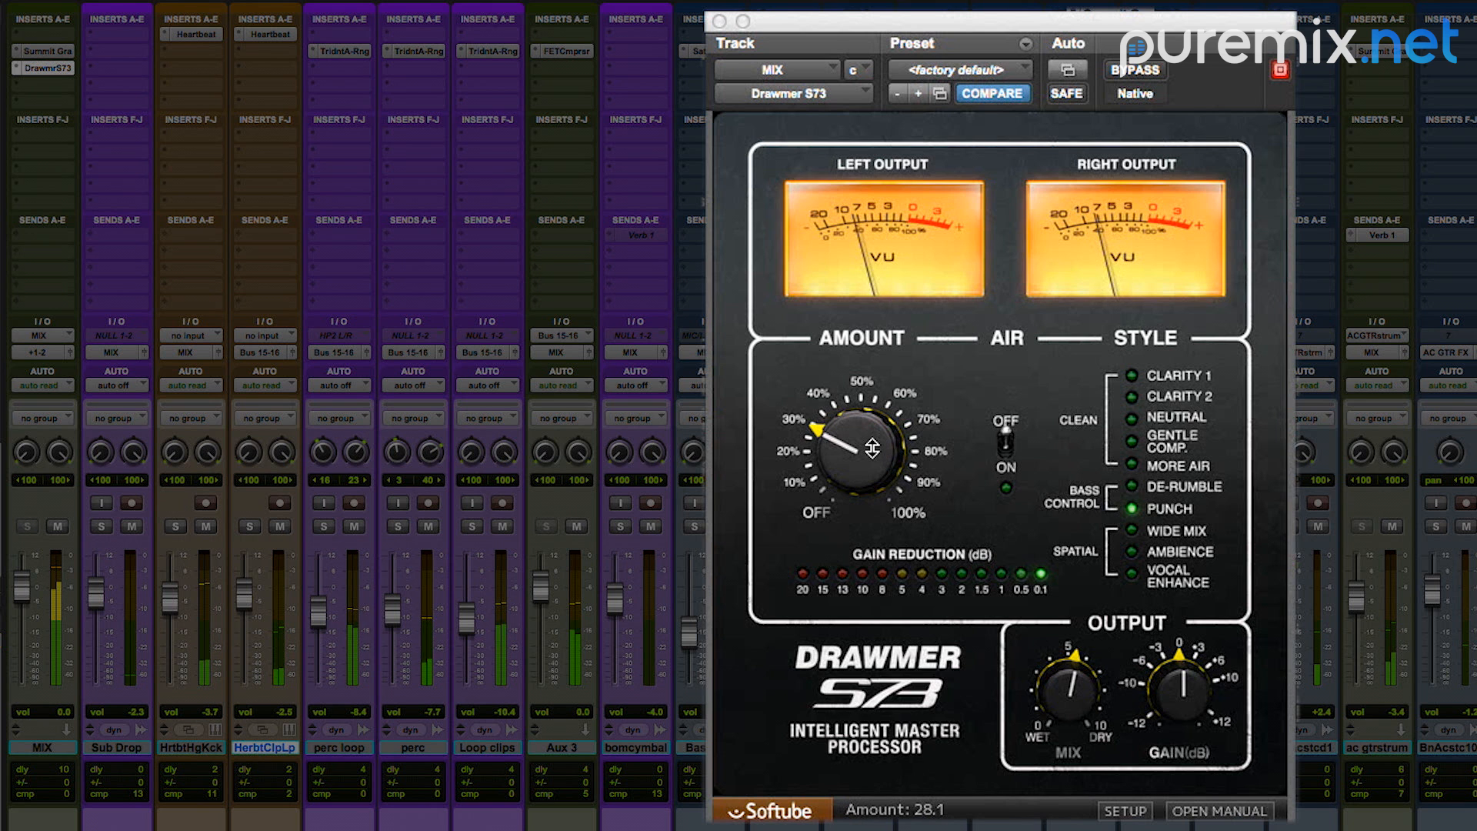
Step: Compare the mix with the Drawmer S73 bypassed and engaged
left_click(1133, 67)
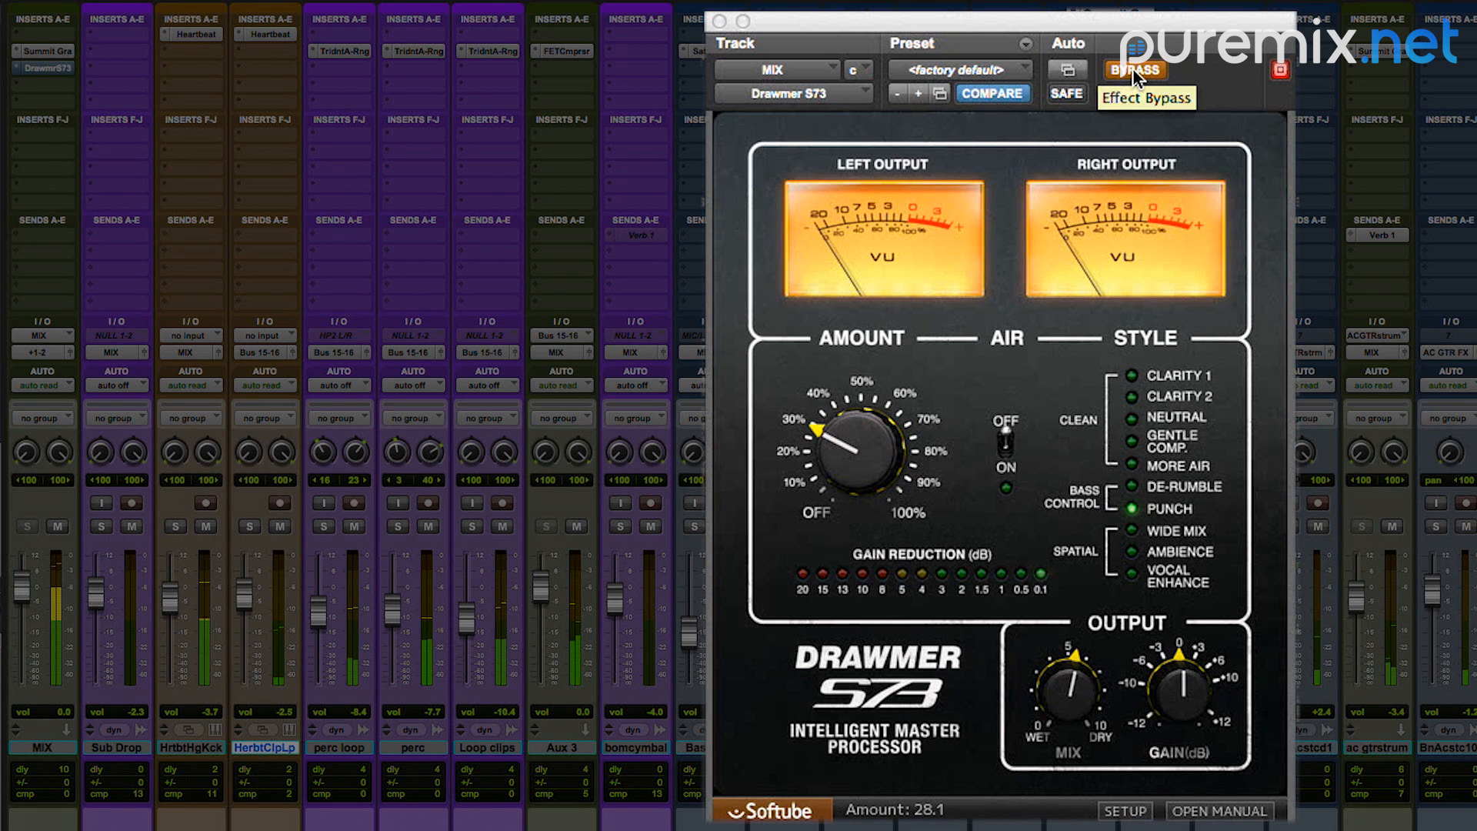
left_click(1133, 68)
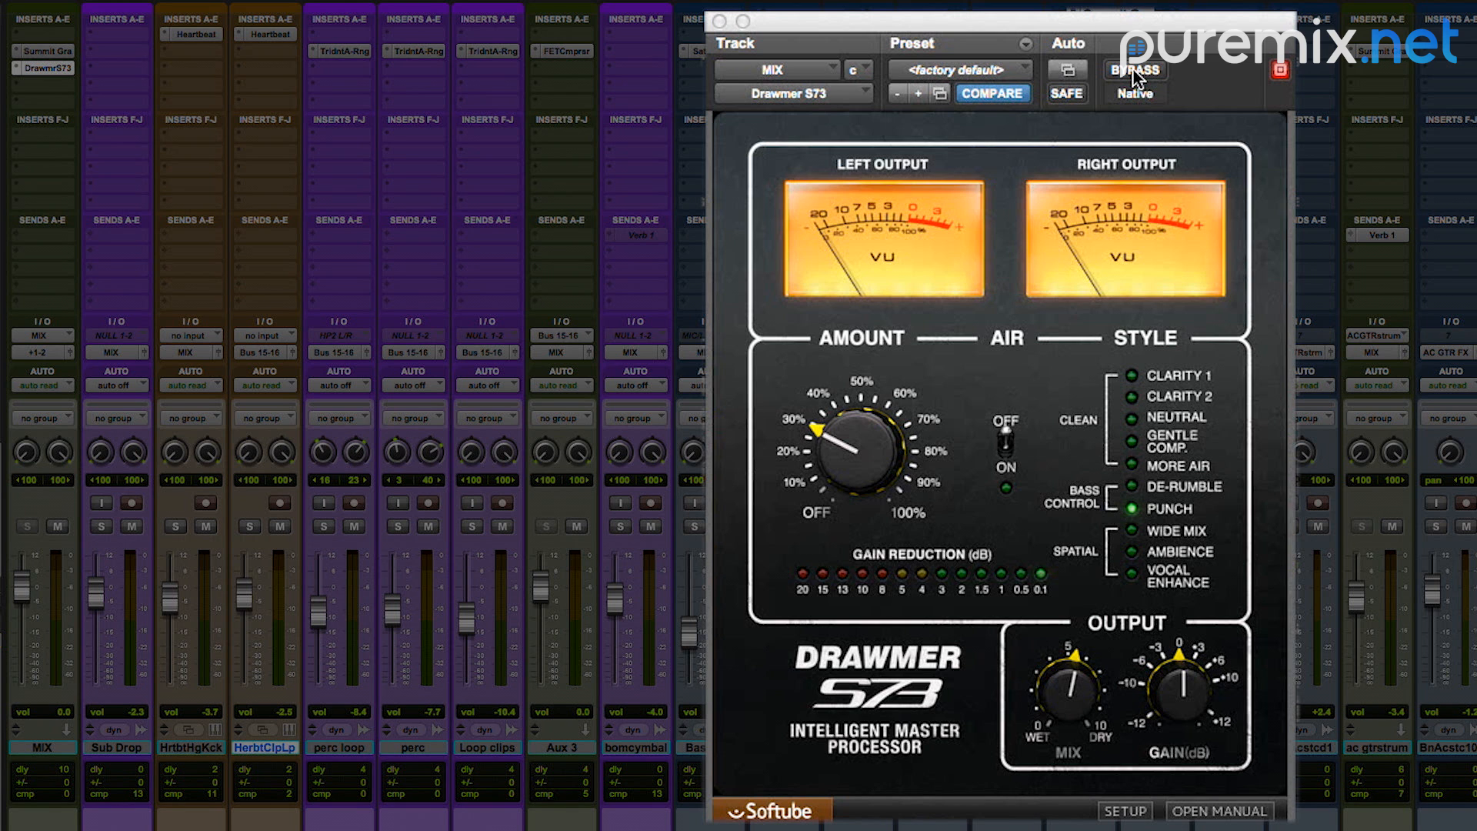
left_click(1132, 68)
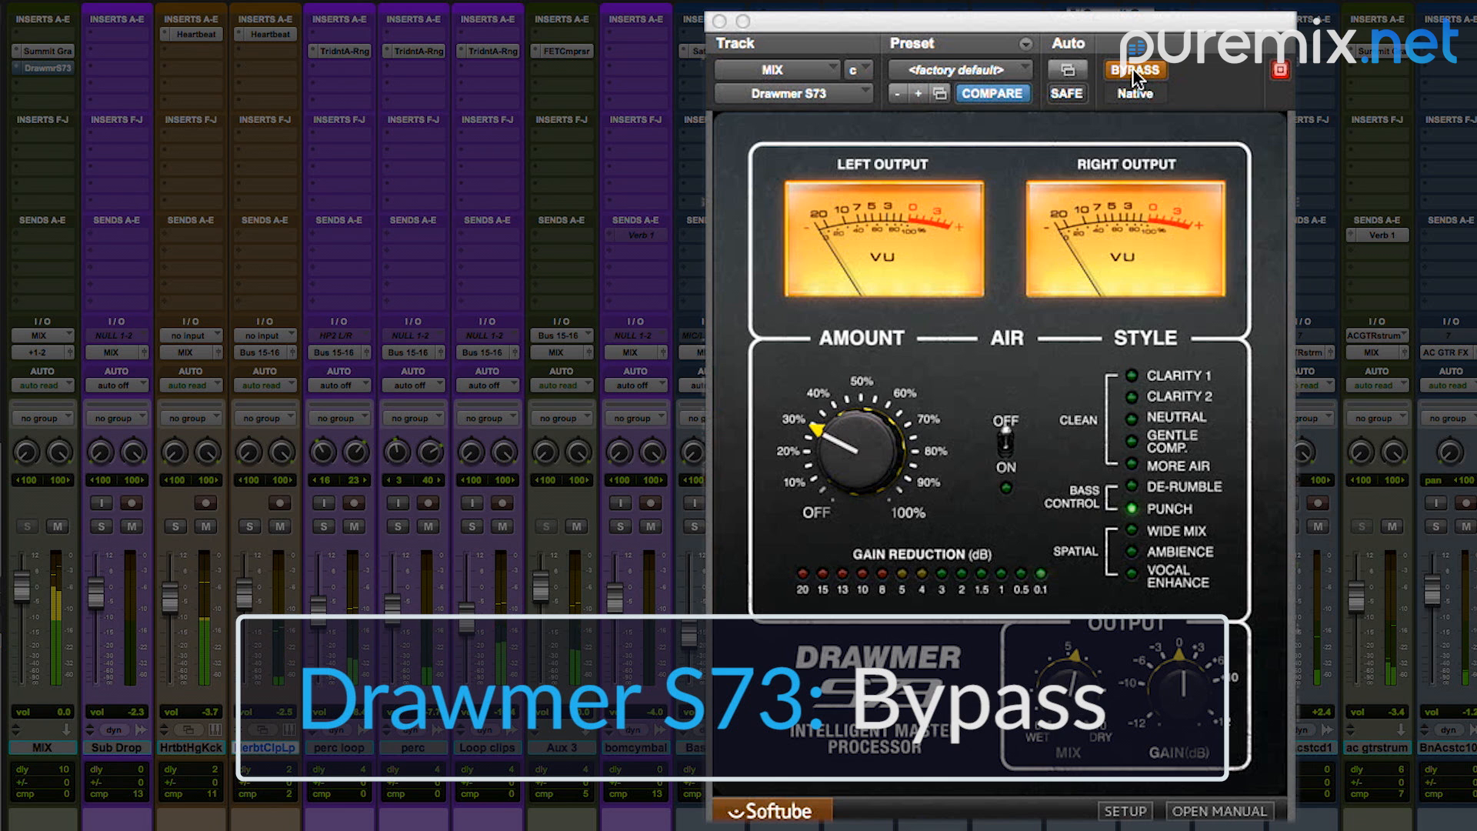
left_click(1133, 67)
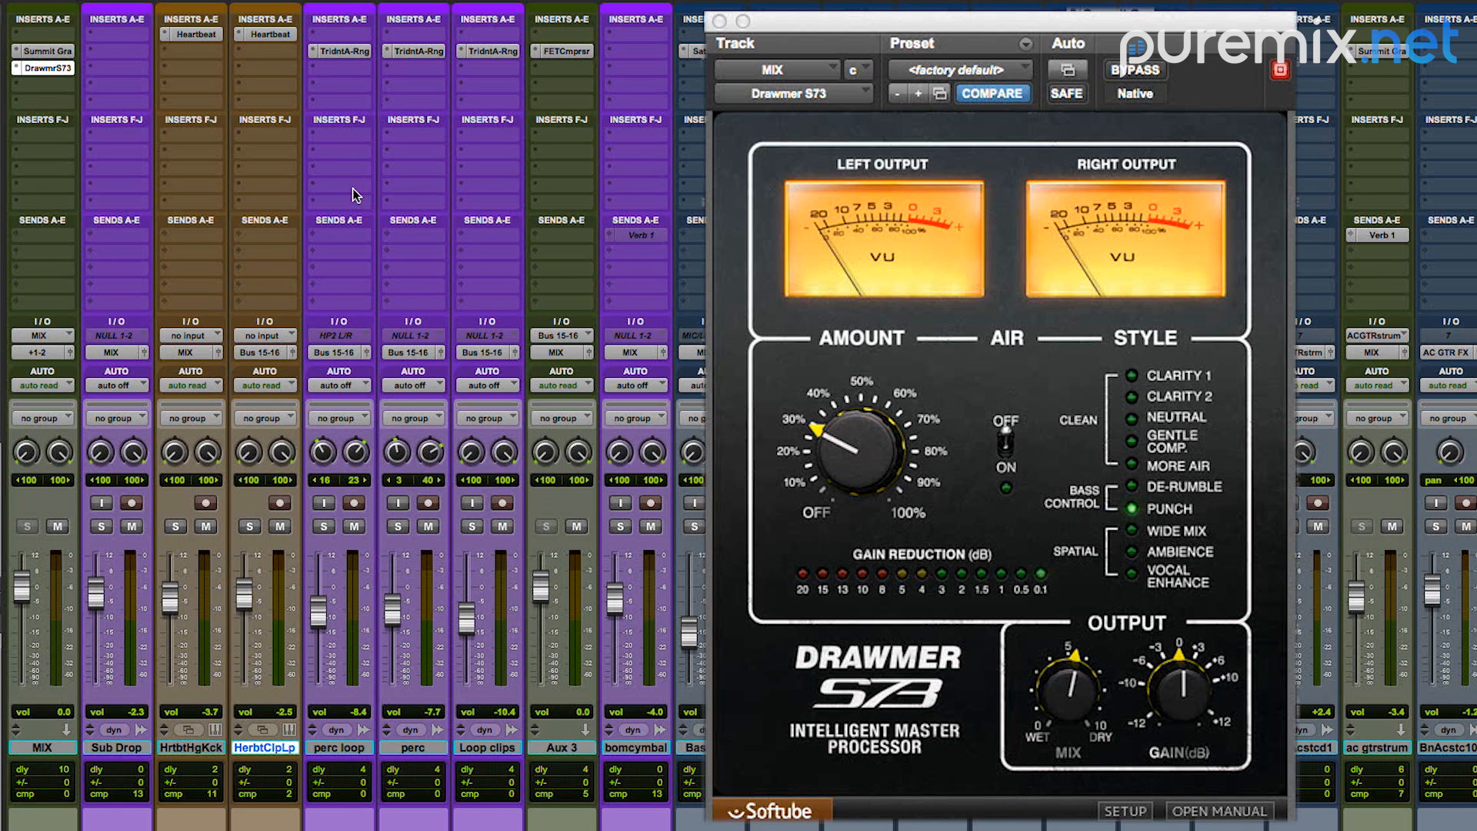
Step: Bypass both the Grand Channel and the Drawmer S73 on the MIX track, play the mix, and re-engage them to compare
left_click(57, 48, "super")
left_click(57, 68, "super")
key("space")
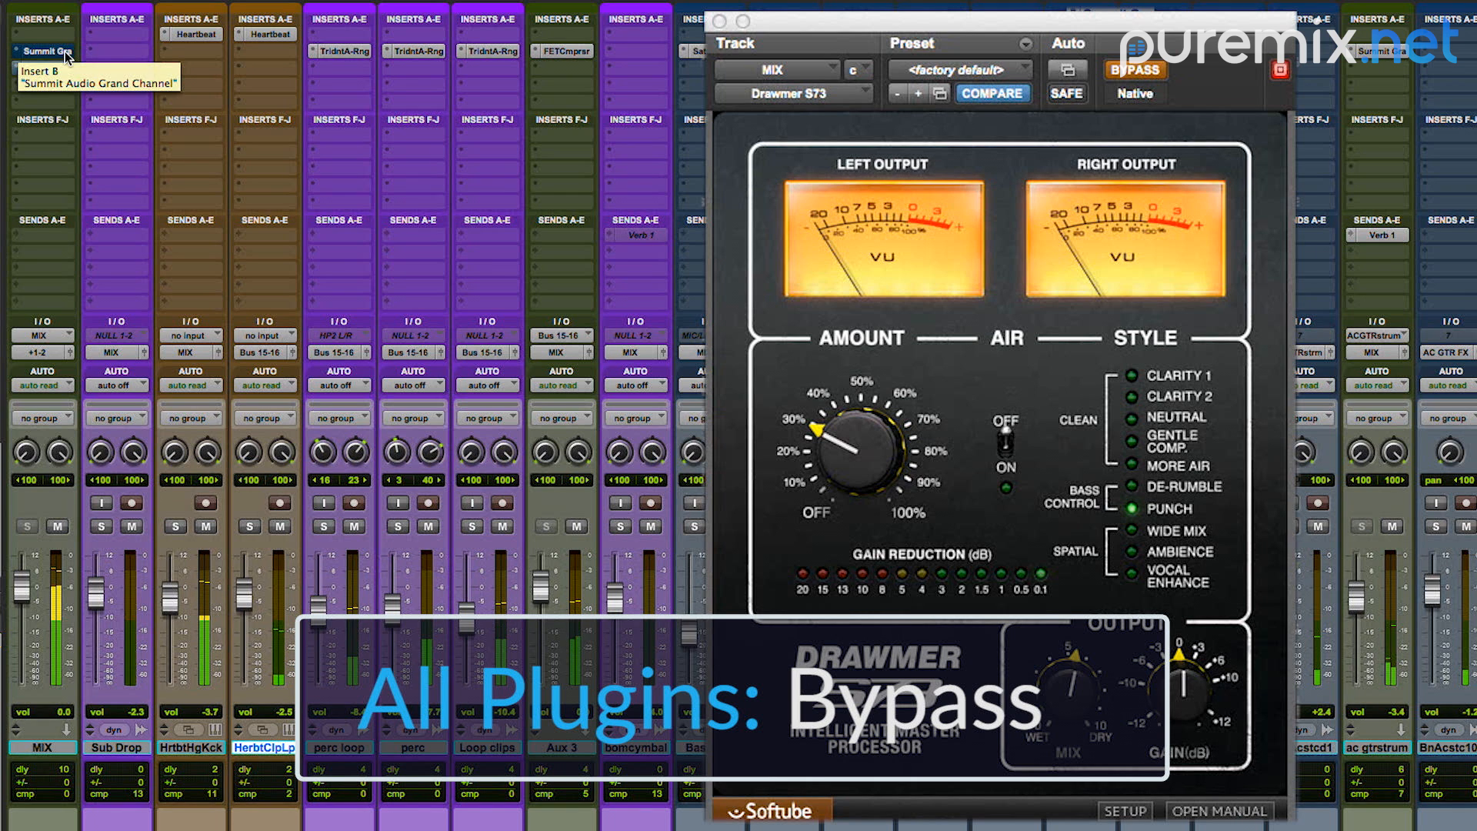
left_click(65, 52, "super")
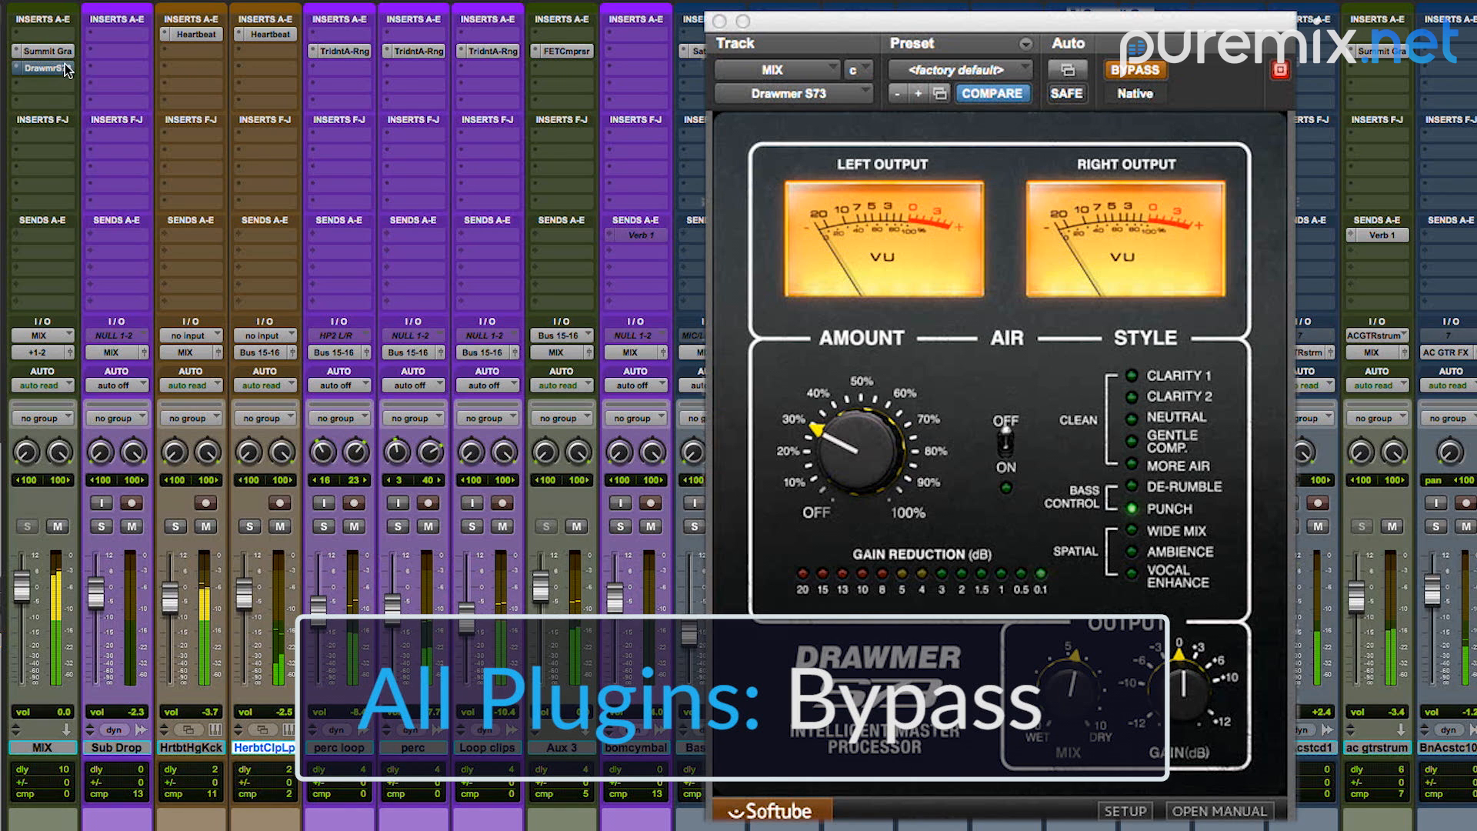
left_click(65, 64, "super")
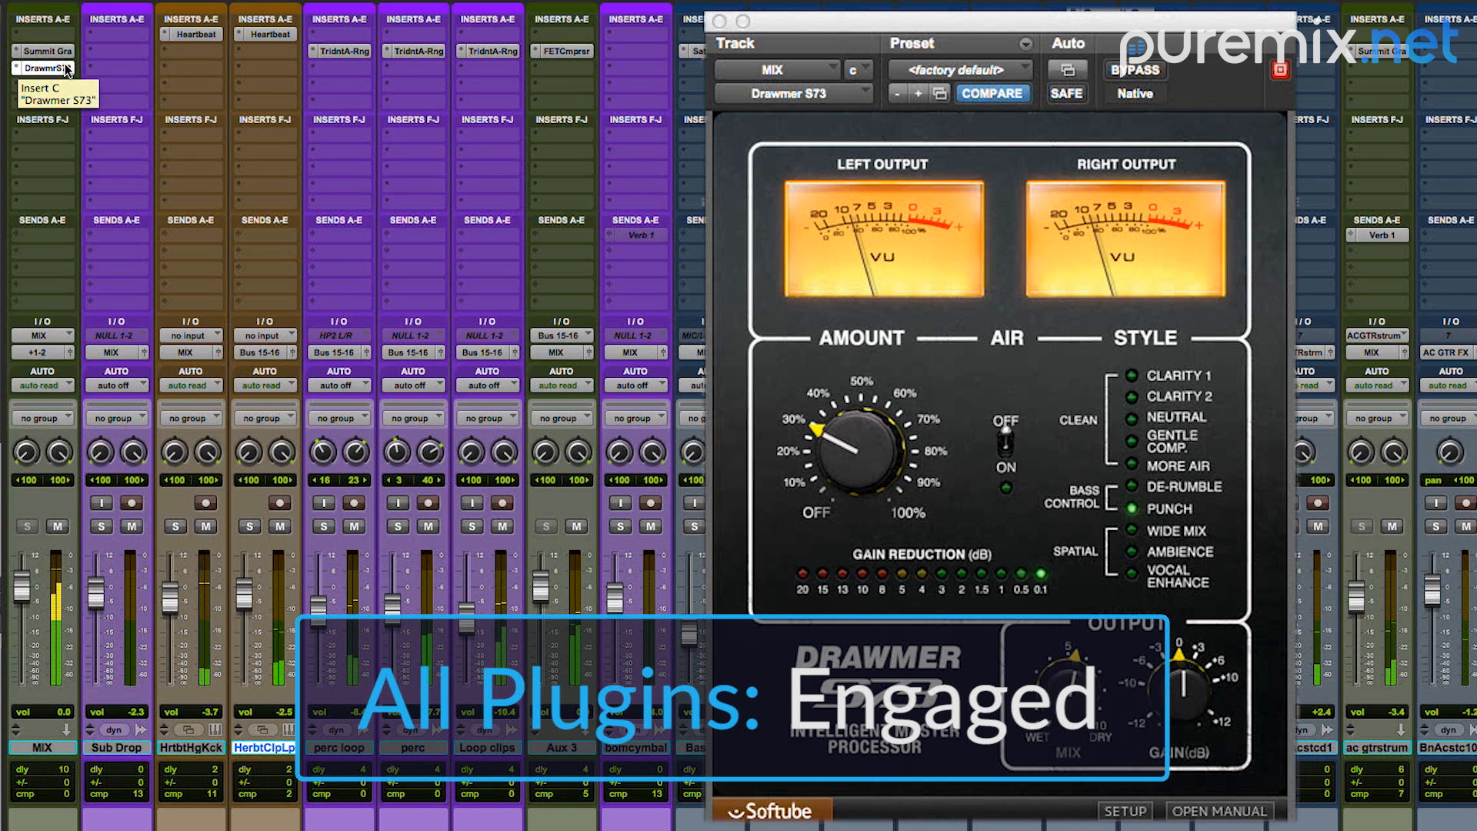